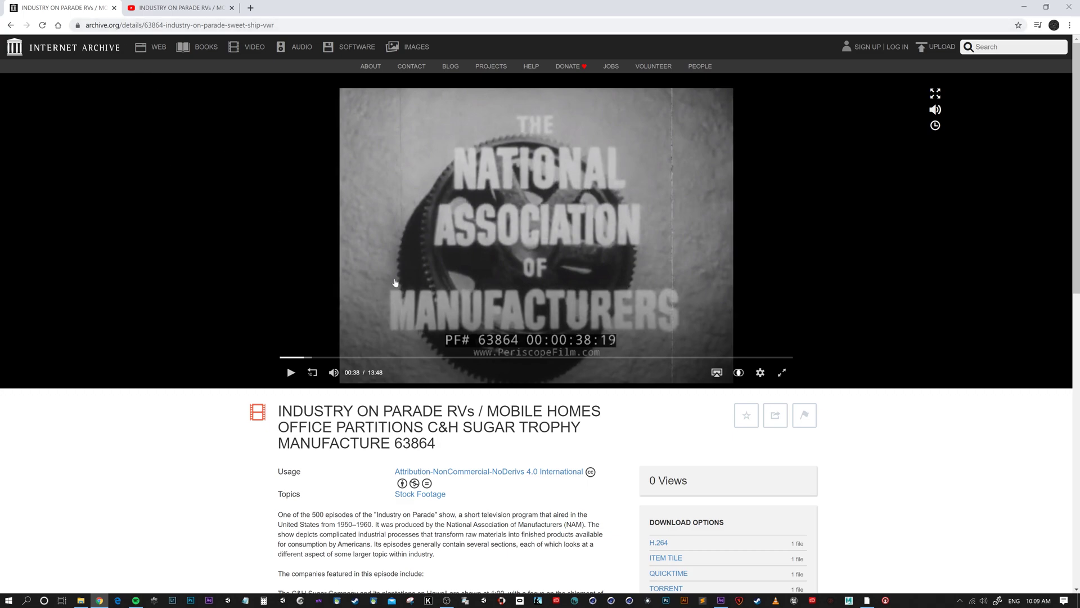
Step: Play the Industry on Parade film and pause it at 00:44 on the 'Sweet Ship!' title card
{"action": "left_click", "coordinate": [291, 373]}
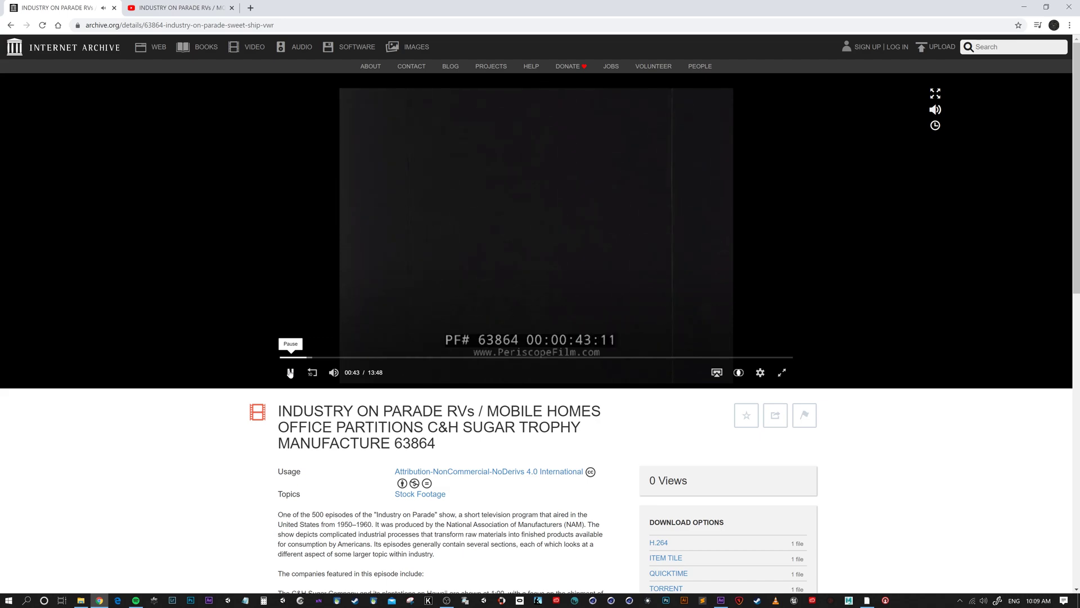
{"action": "left_click", "coordinate": [291, 372]}
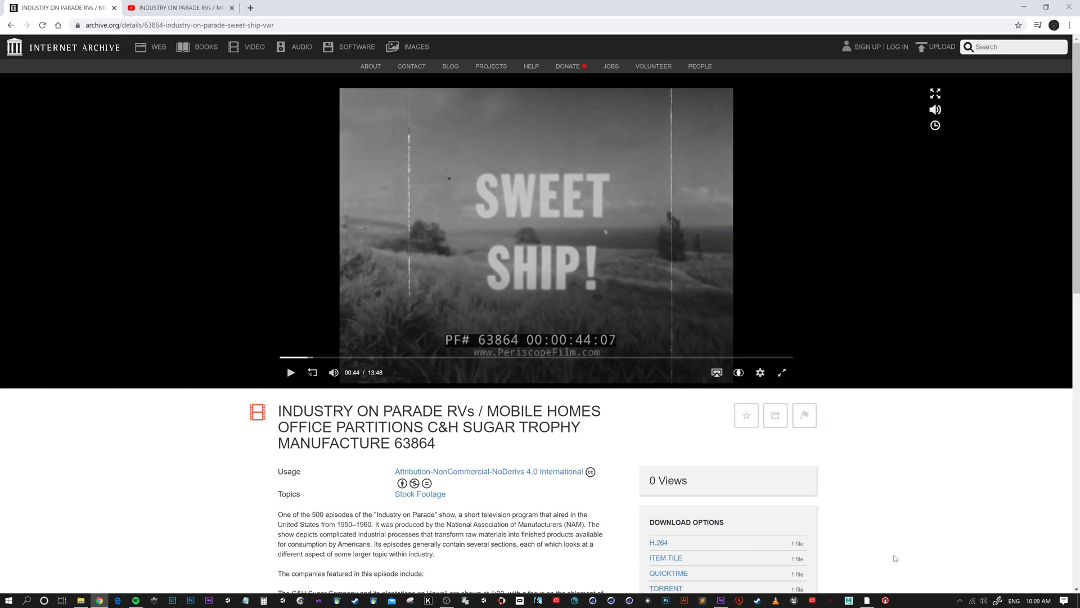
Step: Import the downloaded Industry On Parade .mov footage into a new composition
{"action": "left_click", "coordinate": [721, 600]}
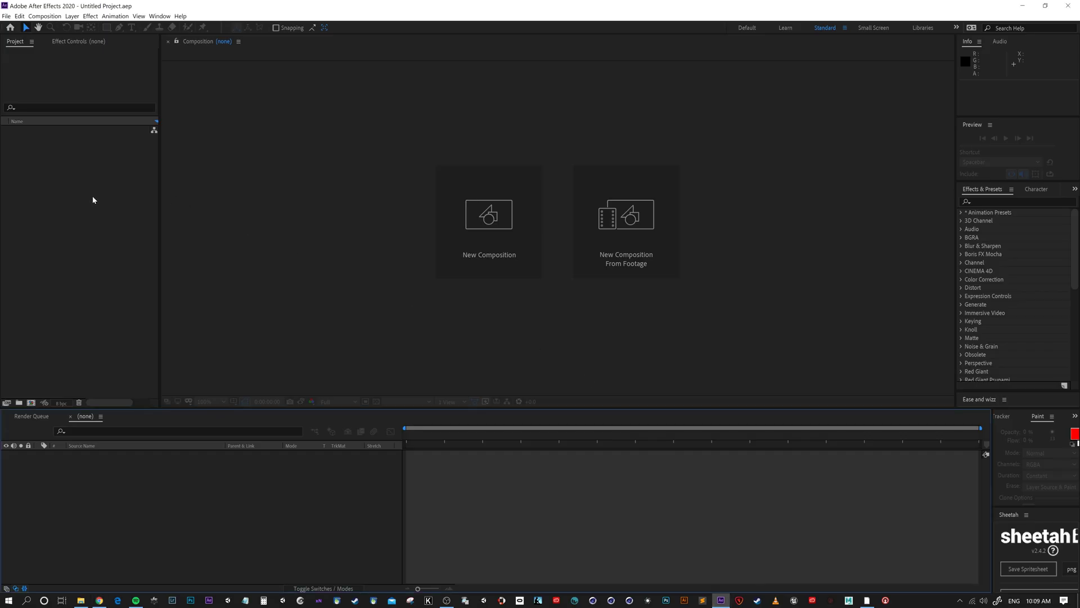
{"action": "double_click", "coordinate": [74, 185]}
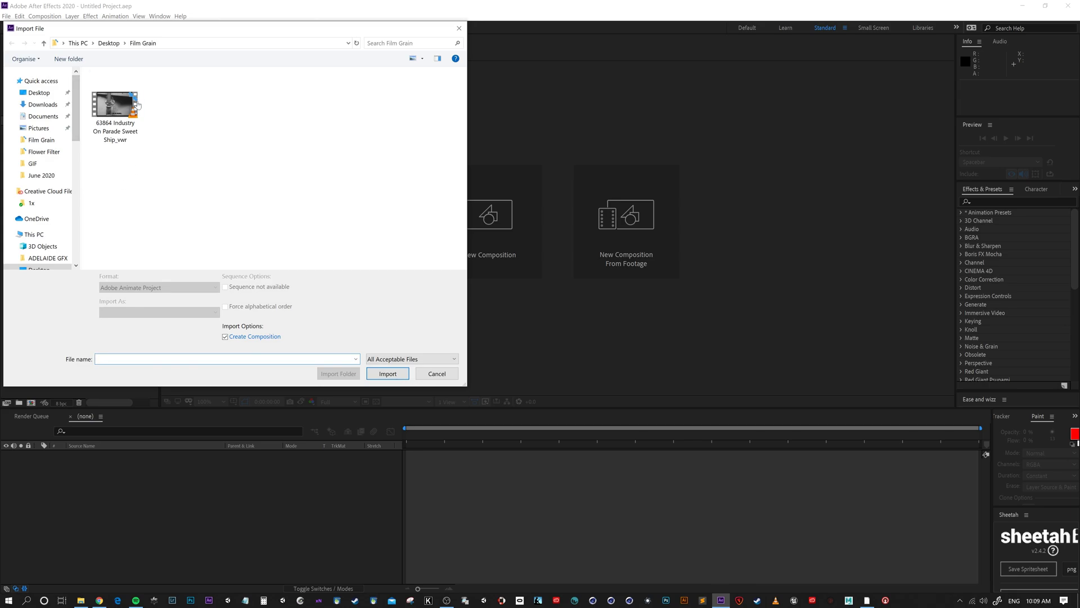
{"action": "left_click", "coordinate": [137, 104]}
{"action": "left_click", "coordinate": [387, 374]}
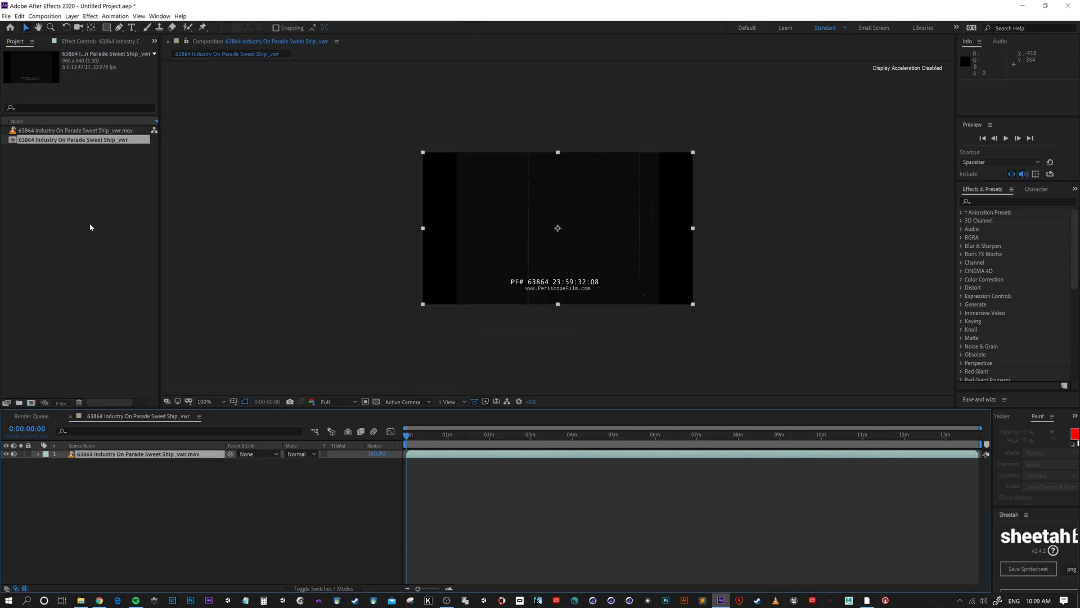
Step: Scrub the timeline to 0:13:37:19, just after 'The End' title card
{"action": "left_click", "coordinate": [90, 227]}
{"action": "left_click", "coordinate": [126, 488]}
{"action": "left_click", "coordinate": [126, 454]}
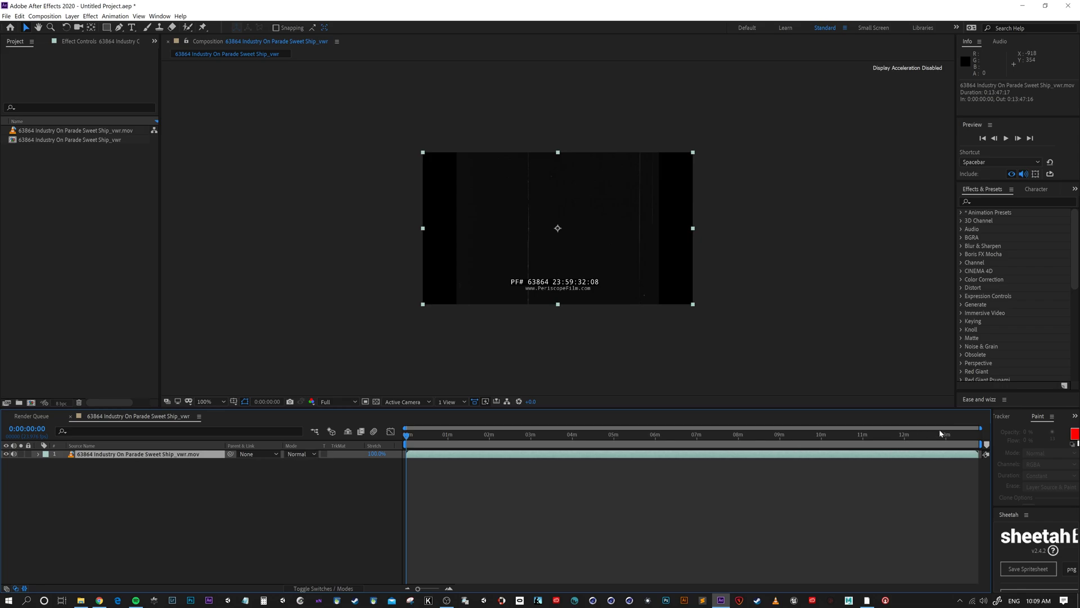
{"action": "left_click_drag", "start_coordinate": [429, 436], "coordinate": [982, 445]}
{"action": "scroll", "coordinate": [970, 448], "scroll_direction": "up", "scroll_amount": 6}
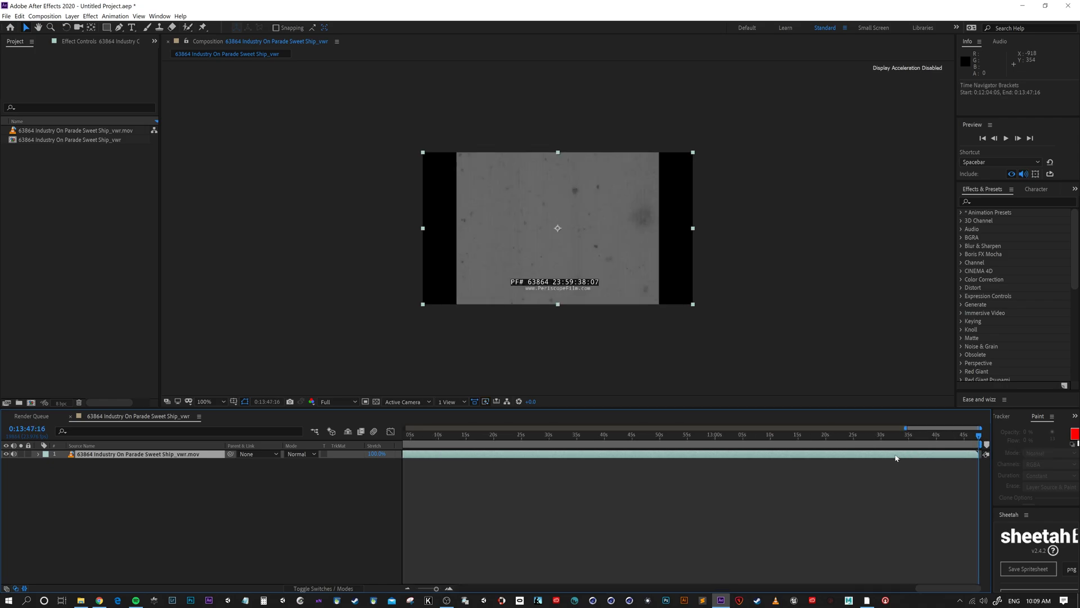
{"action": "left_click", "coordinate": [949, 436]}
{"action": "left_click_drag", "start_coordinate": [950, 436], "coordinate": [540, 481]}
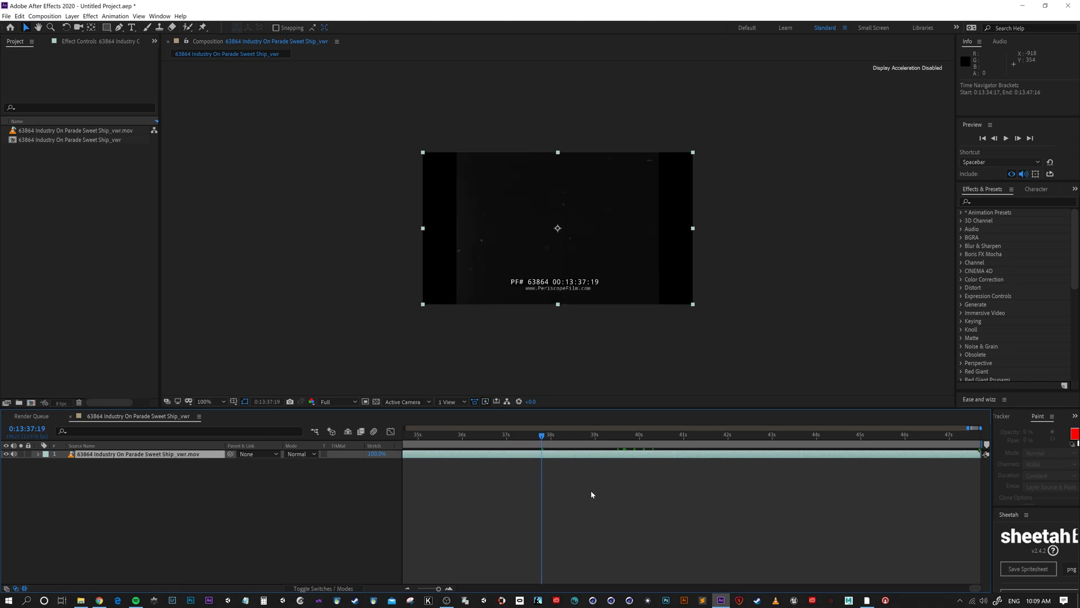
Step: Set the work area to 0:13:37:19–0:13:41:20 and trim the composition to it
{"action": "key", "text": "b"}
{"action": "left_click_drag", "start_coordinate": [546, 439], "coordinate": [721, 454]}
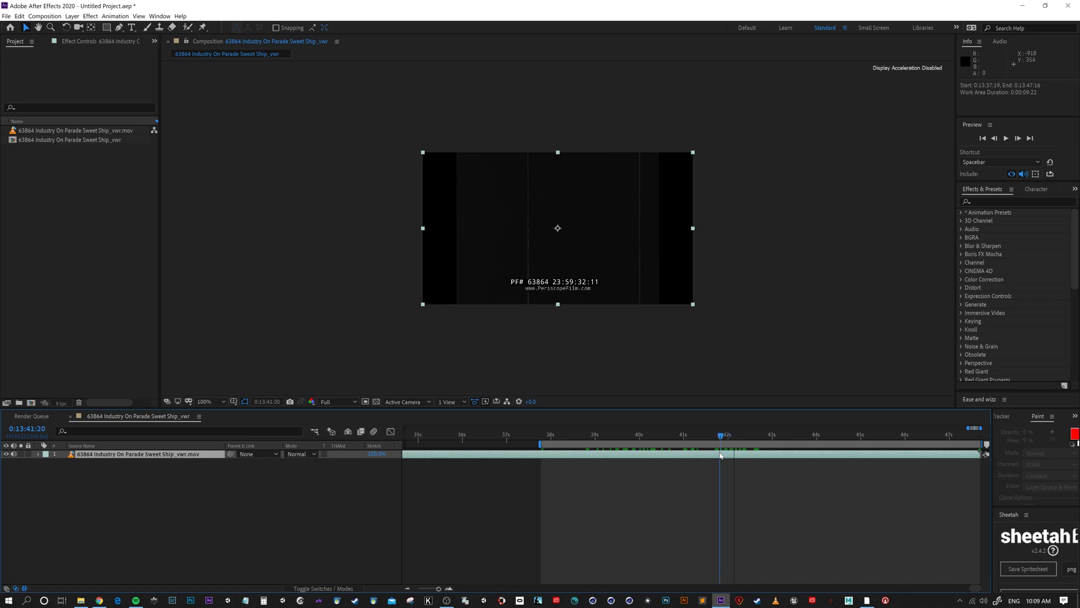
{"action": "key", "text": "n"}
{"action": "right_click", "coordinate": [678, 445]}
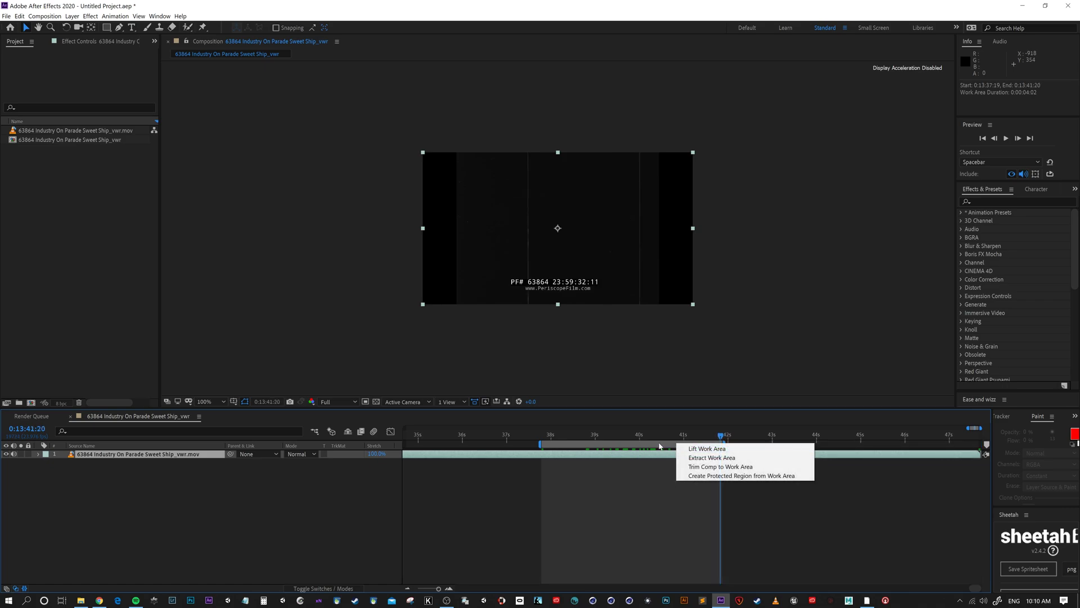
{"action": "left_click", "coordinate": [697, 467]}
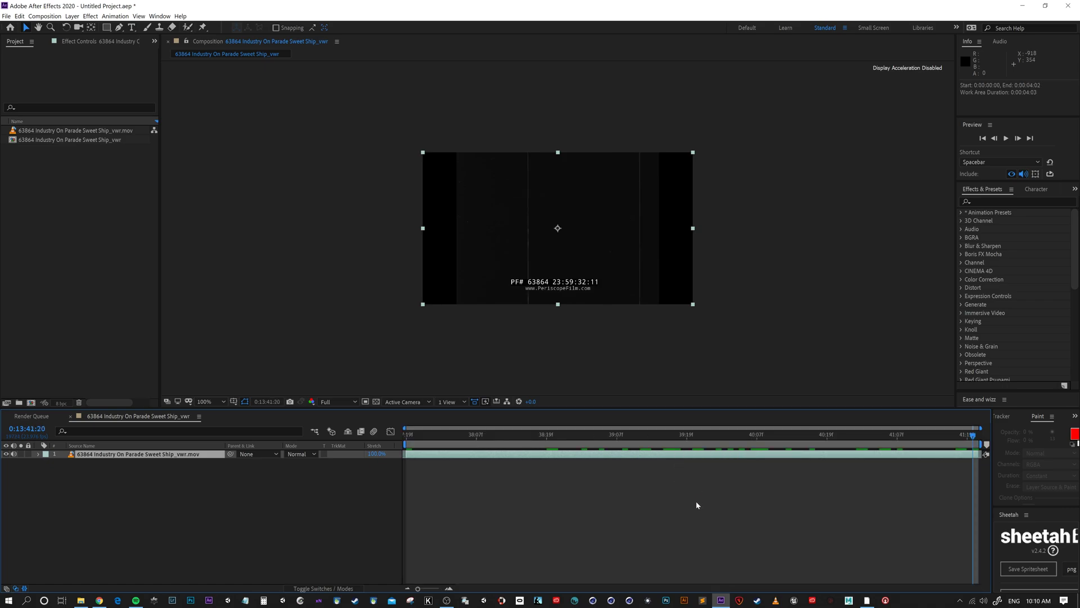
{"action": "left_click", "coordinate": [696, 505]}
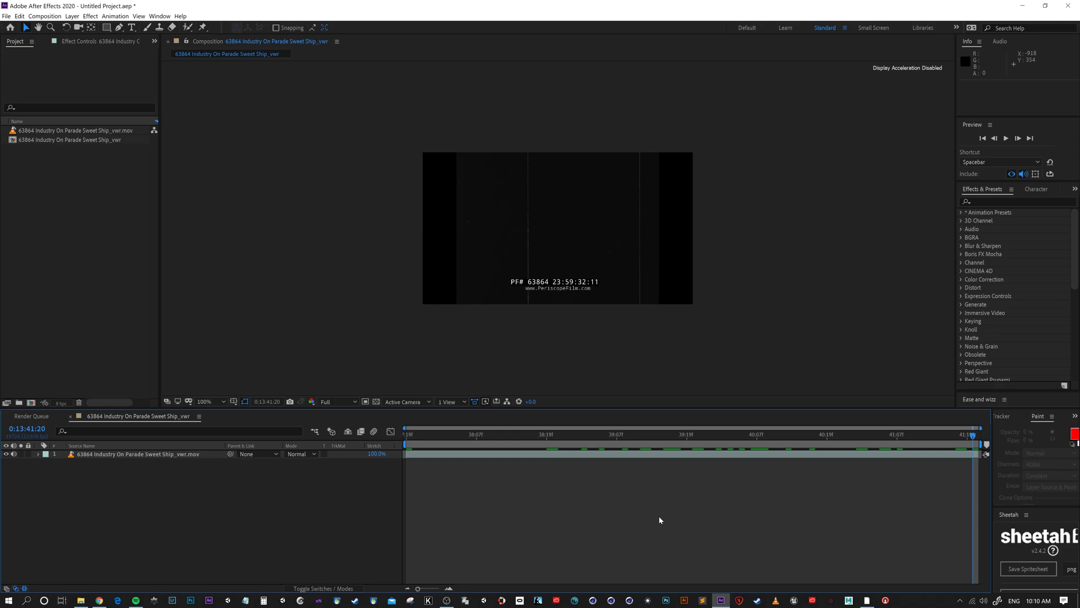
Step: In Composition Settings, name it 'Film Dust', size it 512 × 512 px, and set Start Timecode 0
{"action": "key", "text": "ctrl+k"}
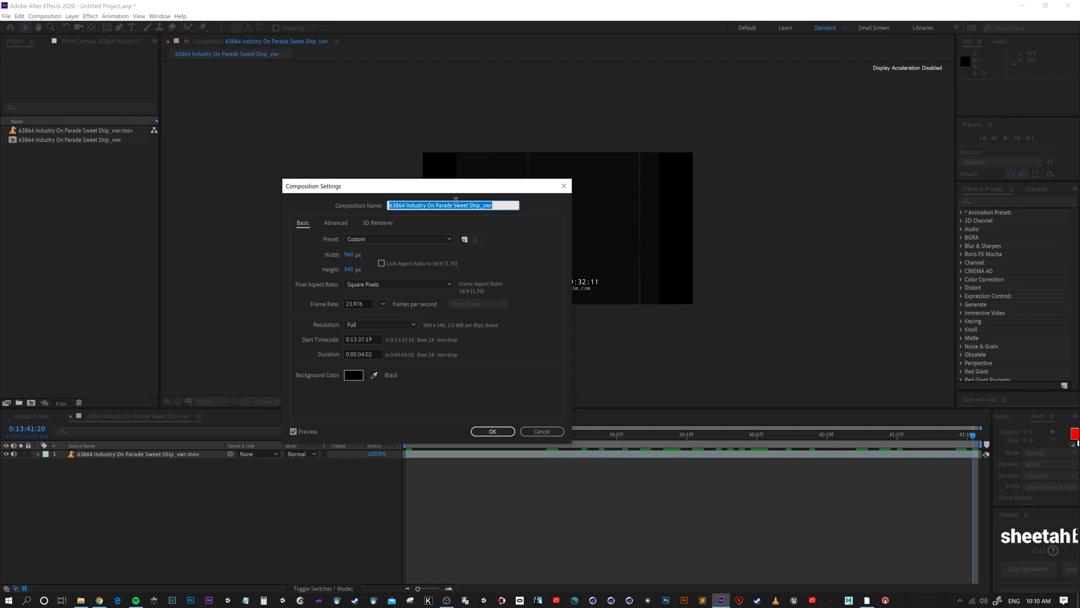
{"action": "type", "text": "Film Dust"}
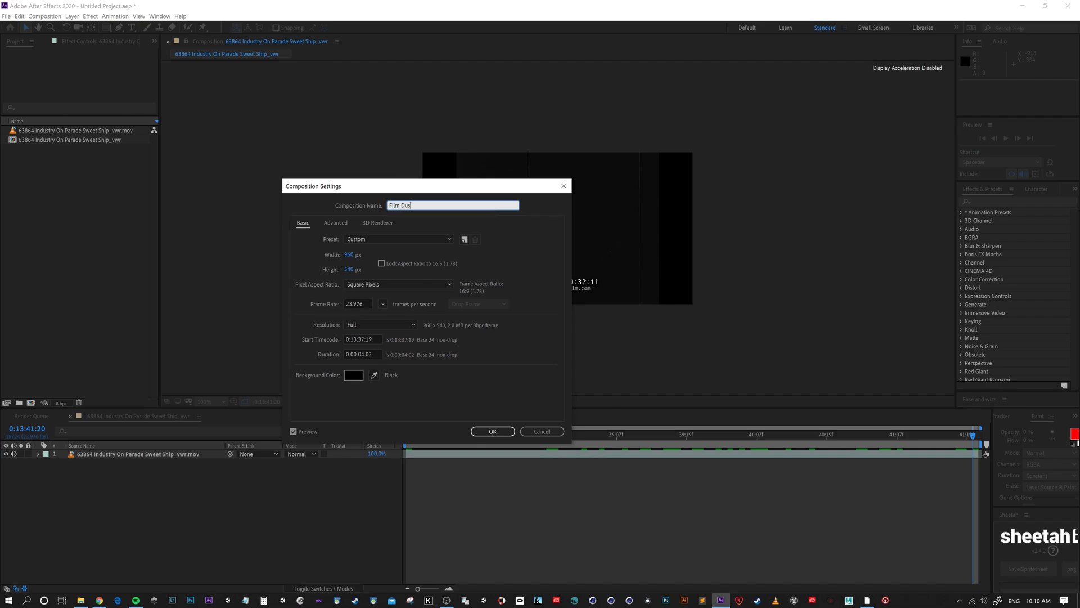
{"action": "left_click", "coordinate": [349, 254]}
{"action": "type", "text": "512"}
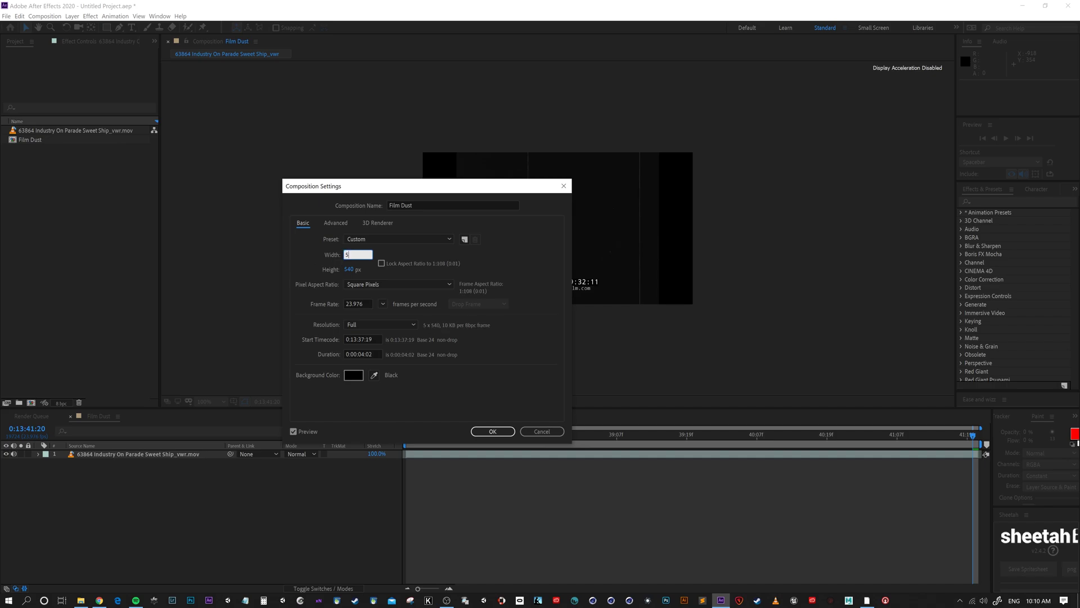
{"action": "left_click", "coordinate": [347, 270]}
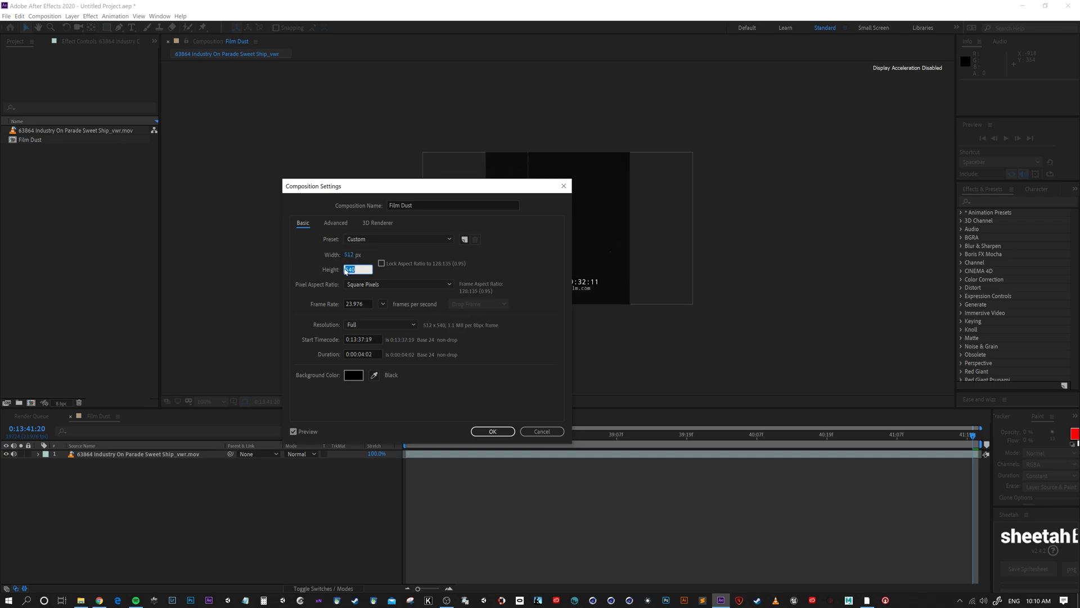
{"action": "type", "text": "512"}
{"action": "key", "text": "Tab"}
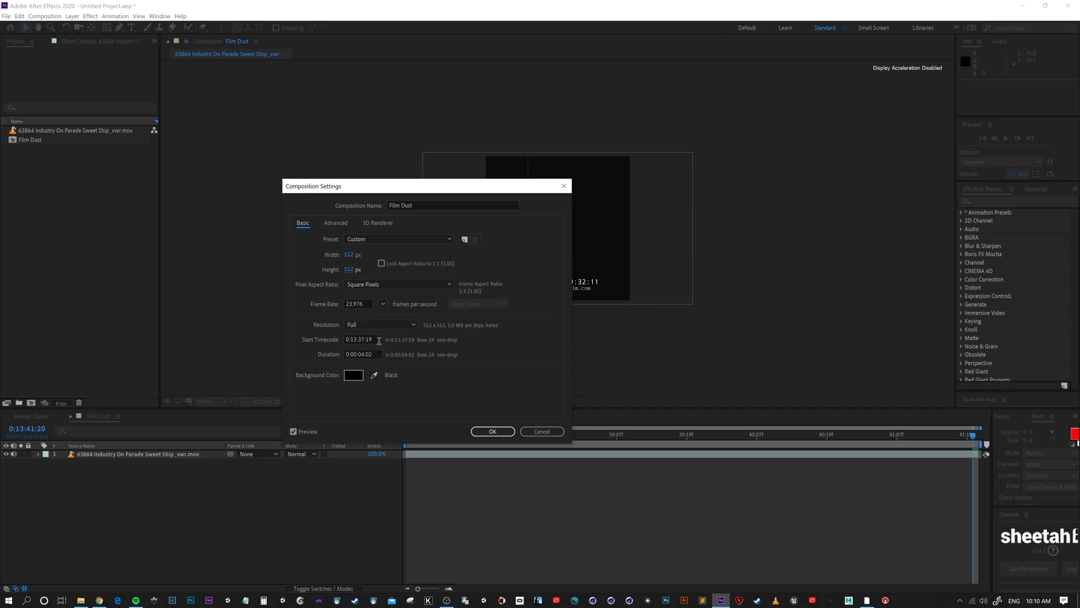
{"action": "left_click", "coordinate": [378, 340]}
{"action": "type", "text": "0"}
{"action": "key", "text": "Tab"}
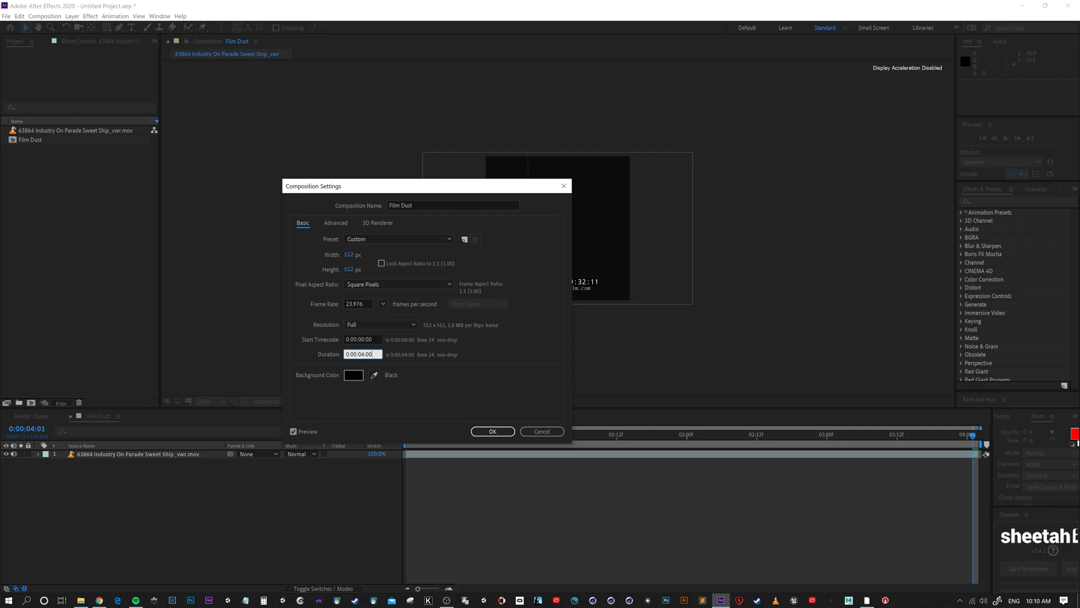
Step: Apply the new 512 × 512 settings and preview the four-second clip
{"action": "left_click", "coordinate": [506, 431]}
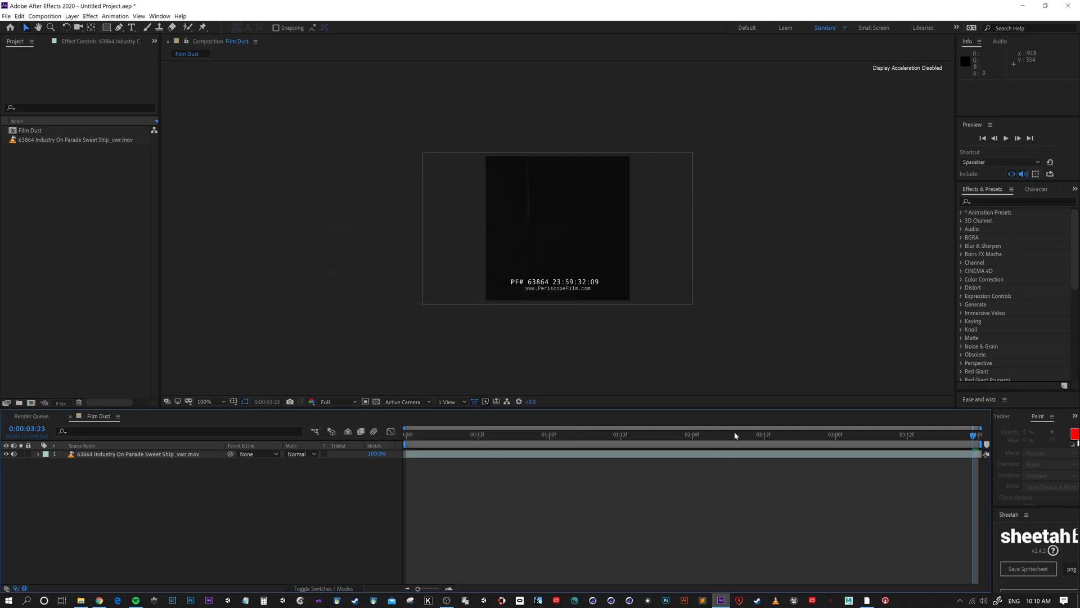
{"action": "key", "text": "space"}
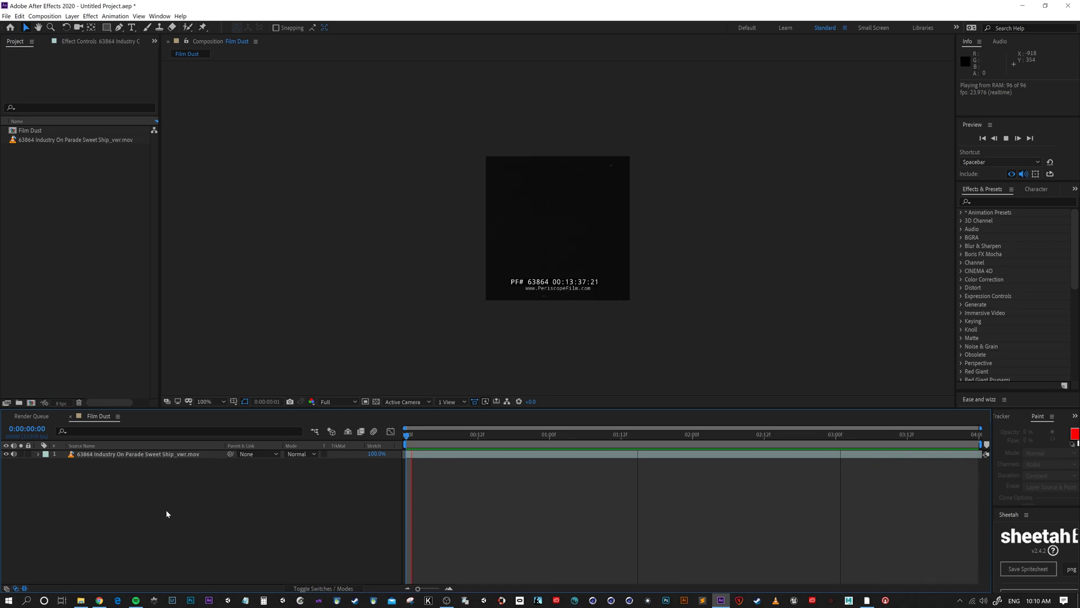
{"action": "key", "text": "space"}
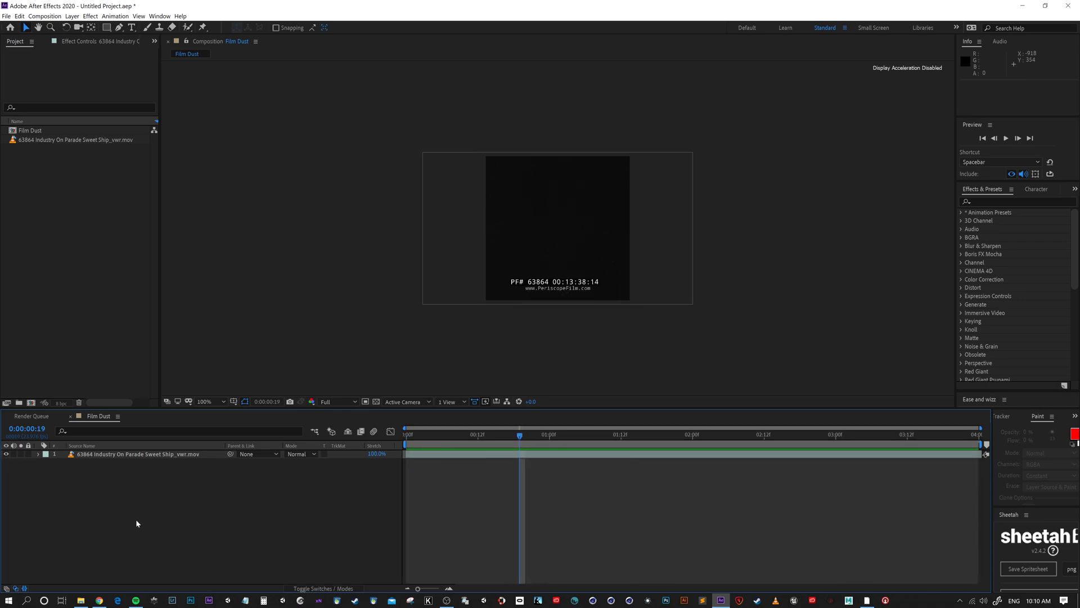
Step: Select the footage layer and zoom the viewer to 200%
{"action": "left_click", "coordinate": [141, 456]}
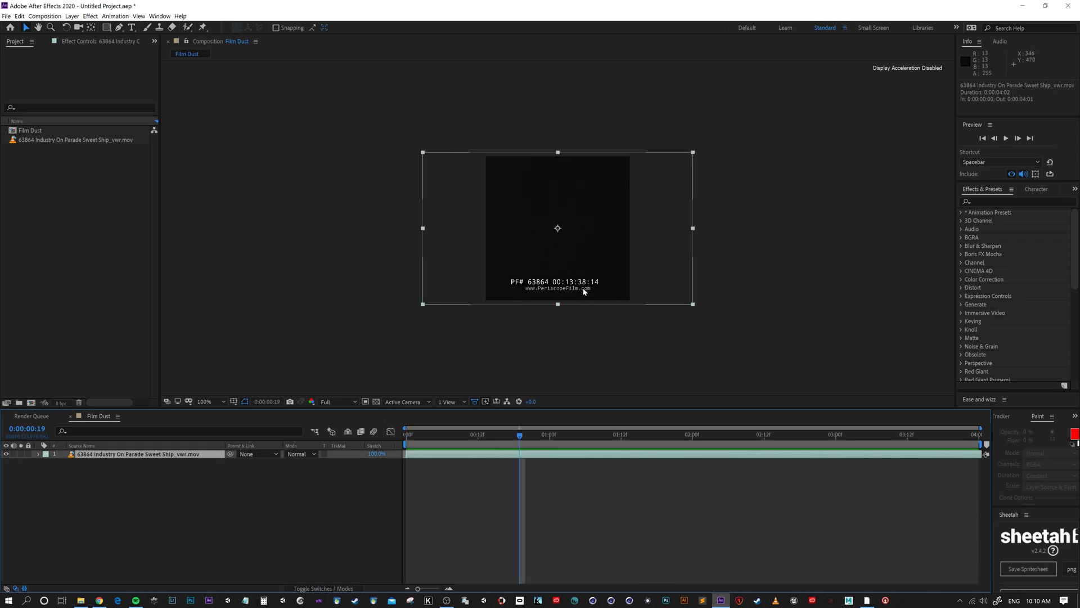
{"action": "key", "text": "period"}
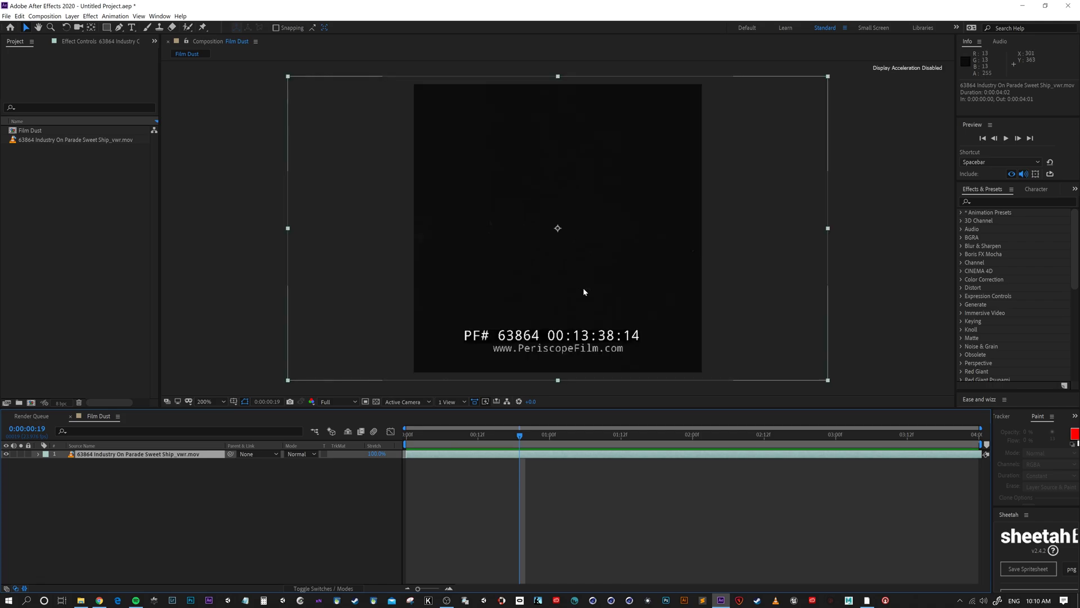
{"action": "left_click", "coordinate": [212, 490]}
{"action": "left_click", "coordinate": [166, 455]}
{"action": "left_click", "coordinate": [211, 469]}
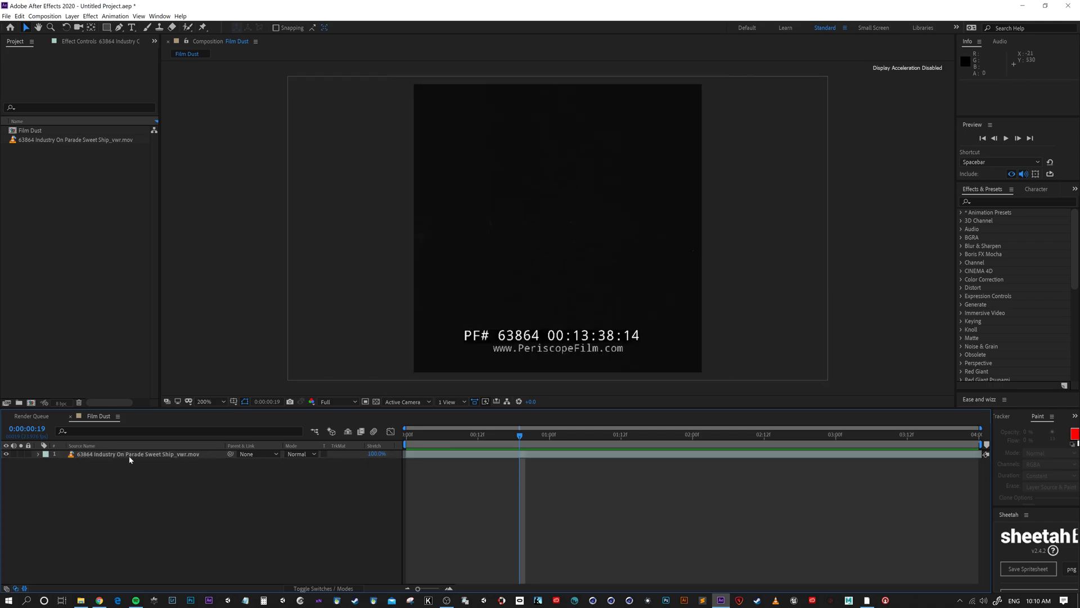
{"action": "left_click", "coordinate": [134, 455]}
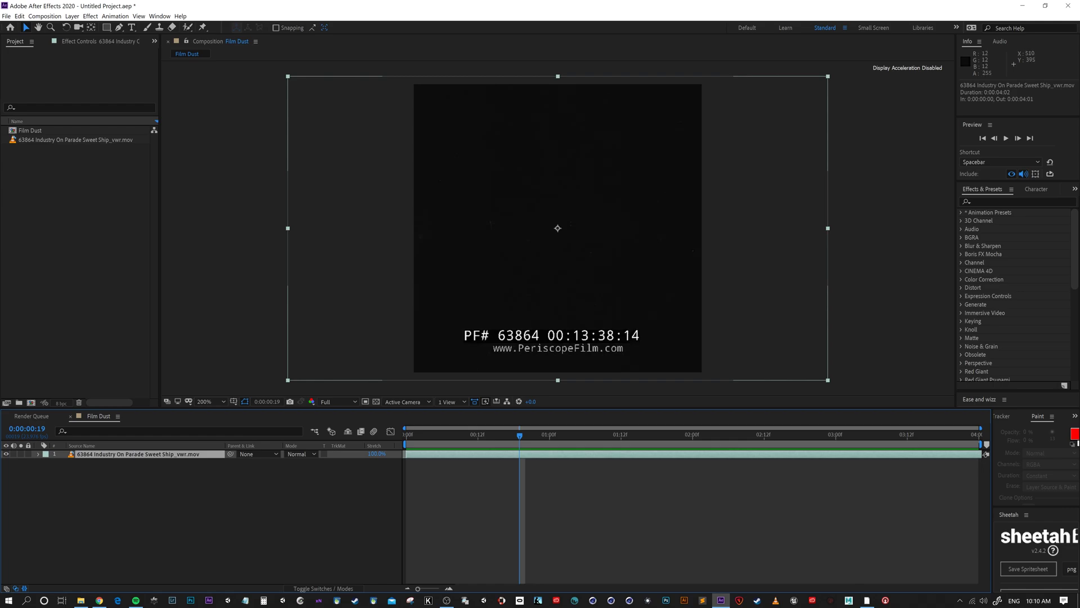
Step: Apply Detail-preserving Upscale to the footage and set its Scale to 120%
{"action": "left_click", "coordinate": [991, 202]}
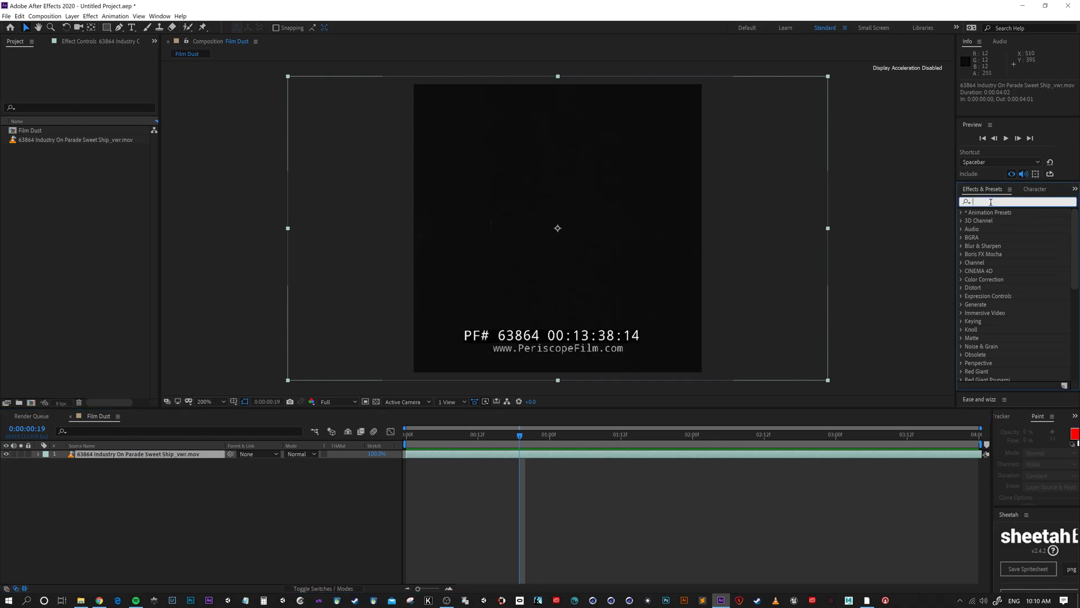
{"action": "type", "text": "scale"}
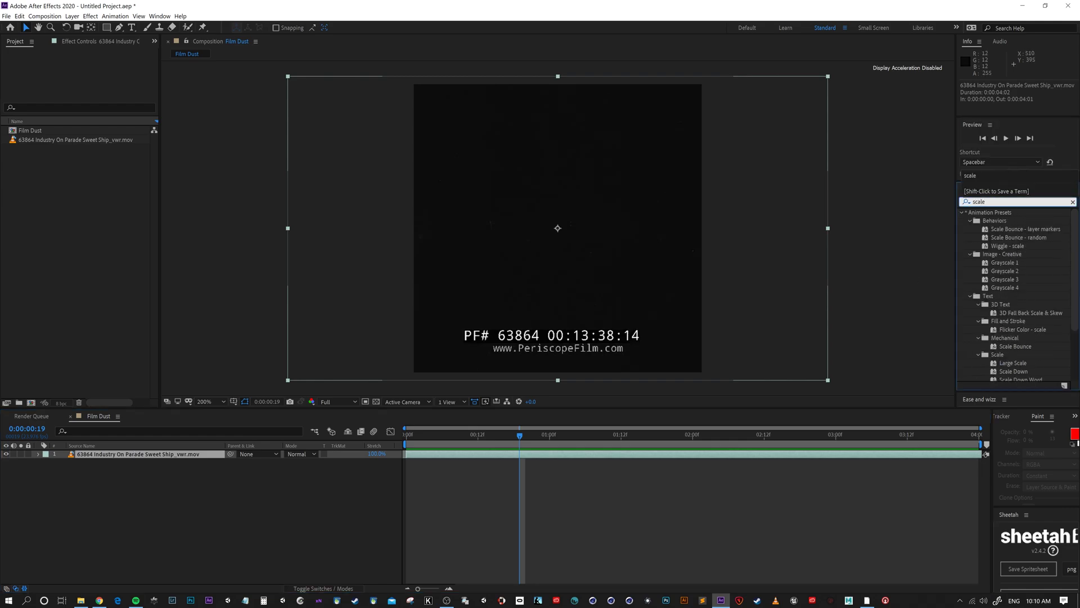
{"action": "scroll", "coordinate": [1013, 293], "scroll_direction": "down", "scroll_amount": 3}
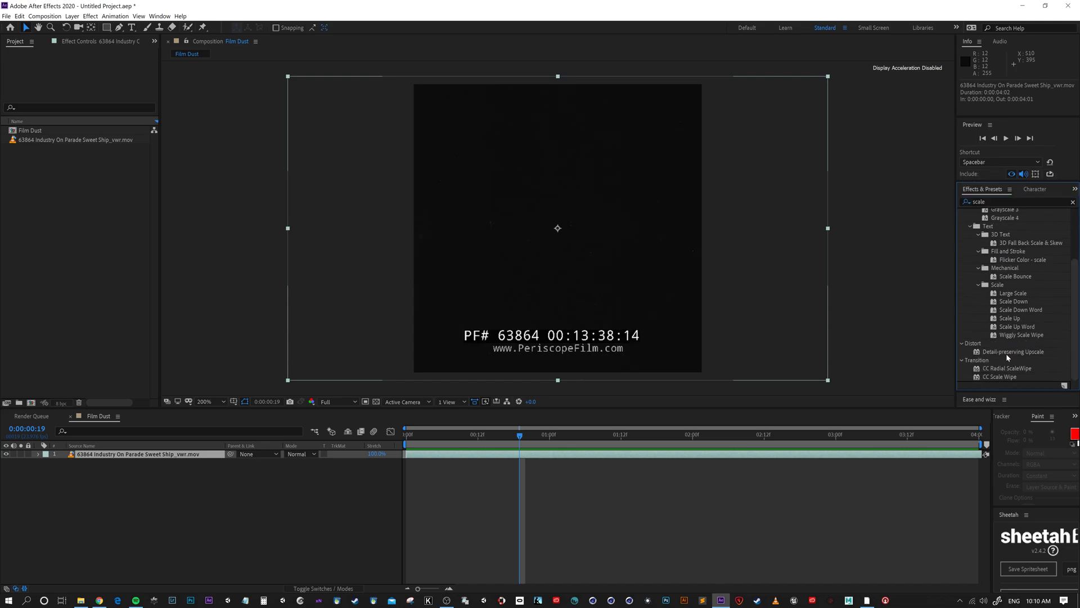
{"action": "left_click_drag", "start_coordinate": [1007, 352], "coordinate": [115, 460]}
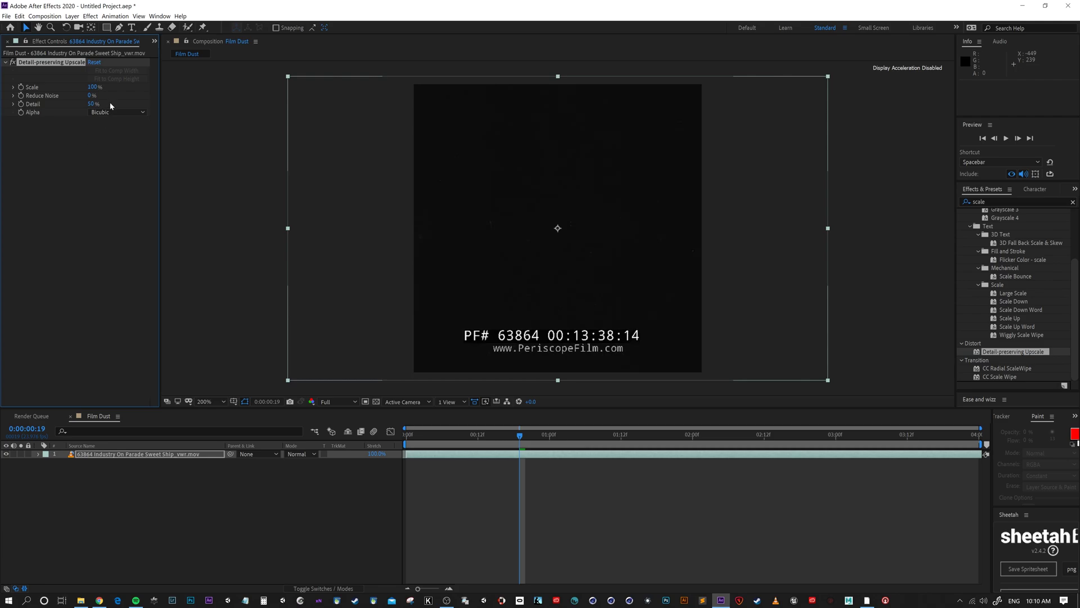
{"action": "left_click", "coordinate": [93, 87]}
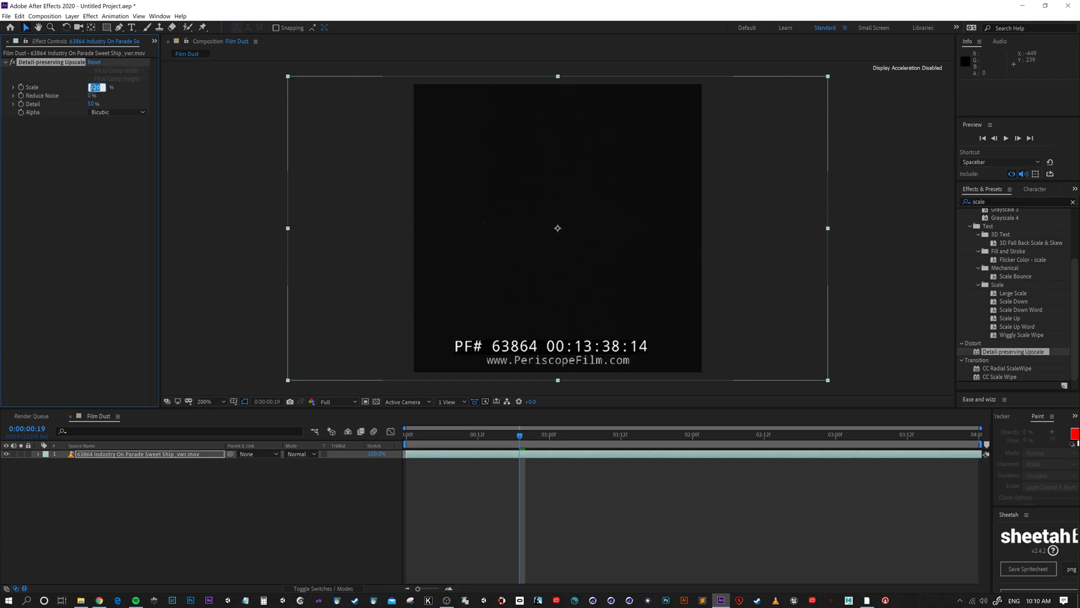
{"action": "type", "text": "120"}
{"action": "key", "text": "Return"}
{"action": "left_click", "coordinate": [156, 457]}
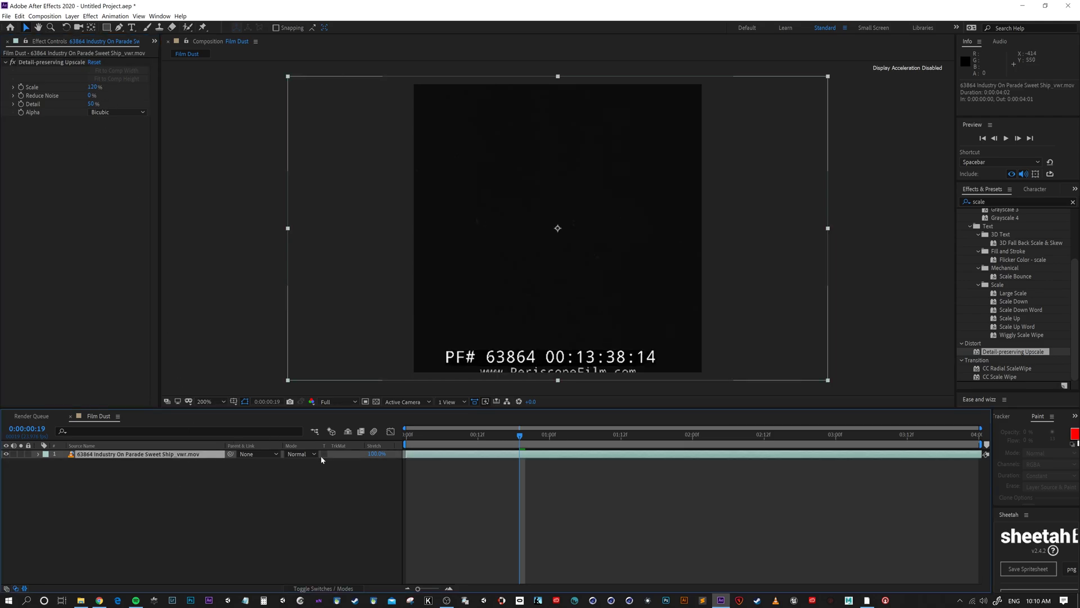
Step: Step through the frames to check framing and enlarge the scale to 124%
{"action": "left_click_drag", "start_coordinate": [619, 436], "coordinate": [520, 453]}
{"action": "key", "text": "Page_Up"}
{"action": "key", "text": "Page_Up"}
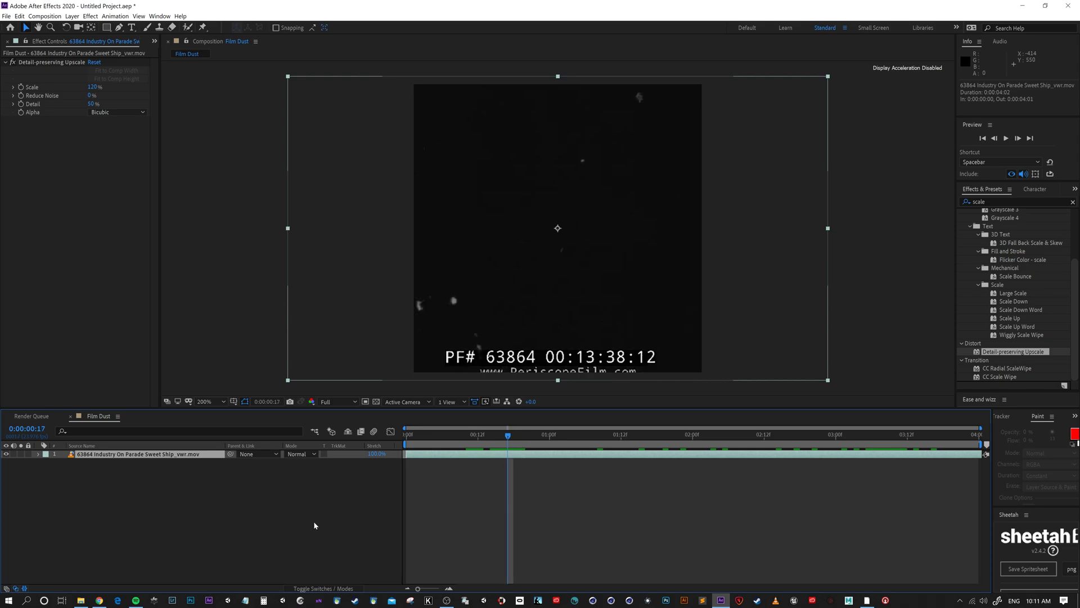
{"action": "left_click", "coordinate": [148, 464]}
{"action": "left_click_drag", "start_coordinate": [96, 89], "coordinate": [105, 89]}
{"action": "left_click", "coordinate": [181, 494]}
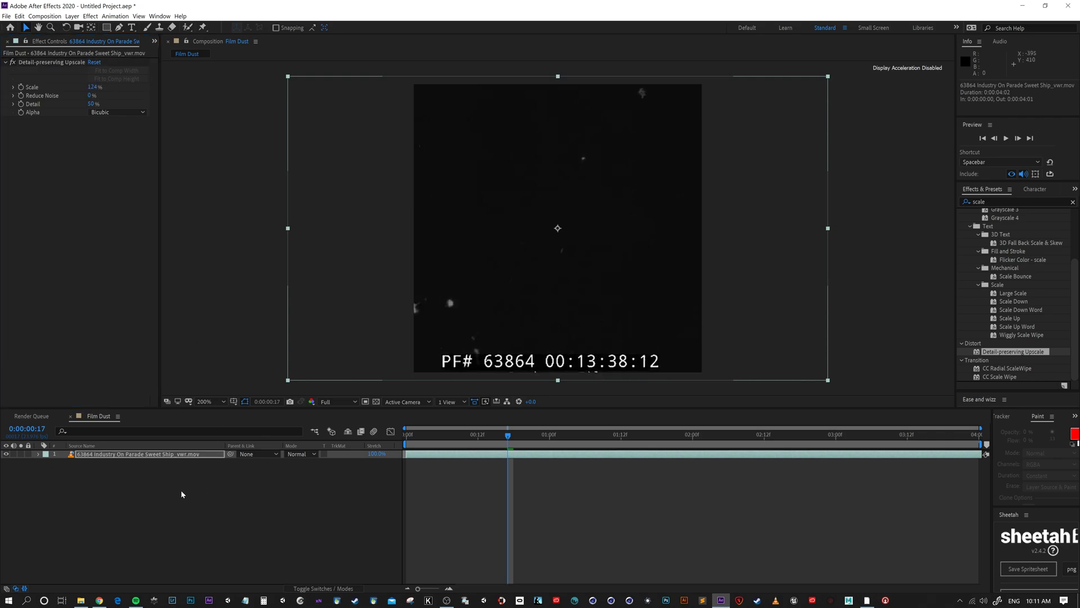
Step: Nudge the footage down 20 px, raise the scale to 132%, and preview it
{"action": "left_click", "coordinate": [154, 457]}
{"action": "key", "text": "Down"}
{"action": "key", "text": "Down"}
{"action": "key", "text": "Down"}
{"action": "key", "text": "Down"}
{"action": "key", "text": "Down"}
{"action": "key", "text": "Down"}
{"action": "key", "text": "Down"}
{"action": "key", "text": "Down"}
{"action": "key", "text": "Down"}
{"action": "key", "text": "Down"}
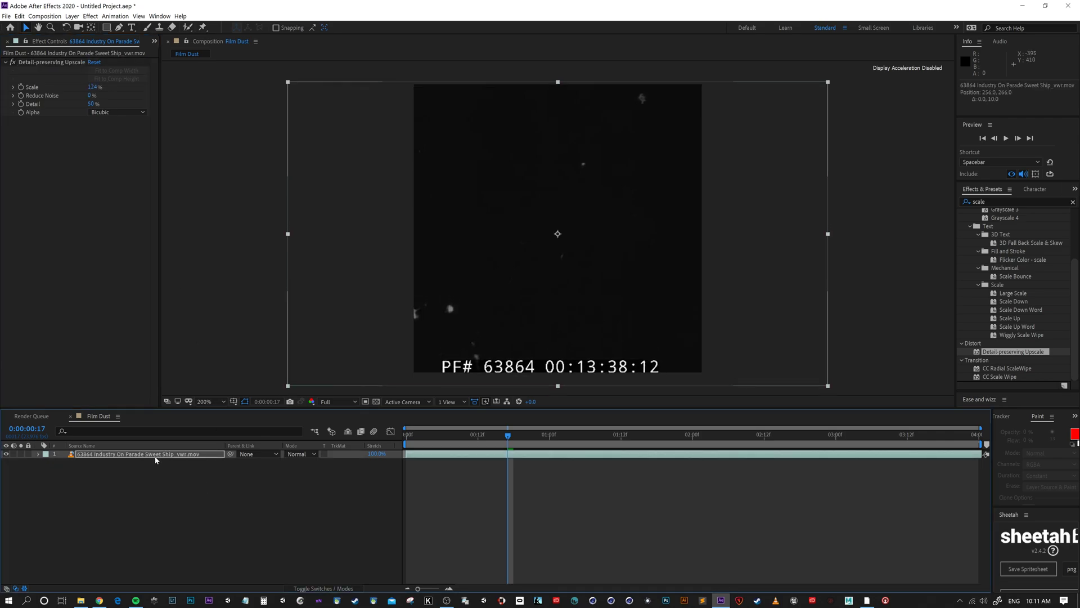
{"action": "key", "text": "Down"}
{"action": "key", "text": "Down"}
{"action": "key", "text": "Down"}
{"action": "key", "text": "Down"}
{"action": "key", "text": "Down"}
{"action": "key", "text": "Down"}
{"action": "key", "text": "Down"}
{"action": "key", "text": "Down"}
{"action": "key", "text": "Down"}
{"action": "key", "text": "Down"}
{"action": "left_click", "coordinate": [91, 87]}
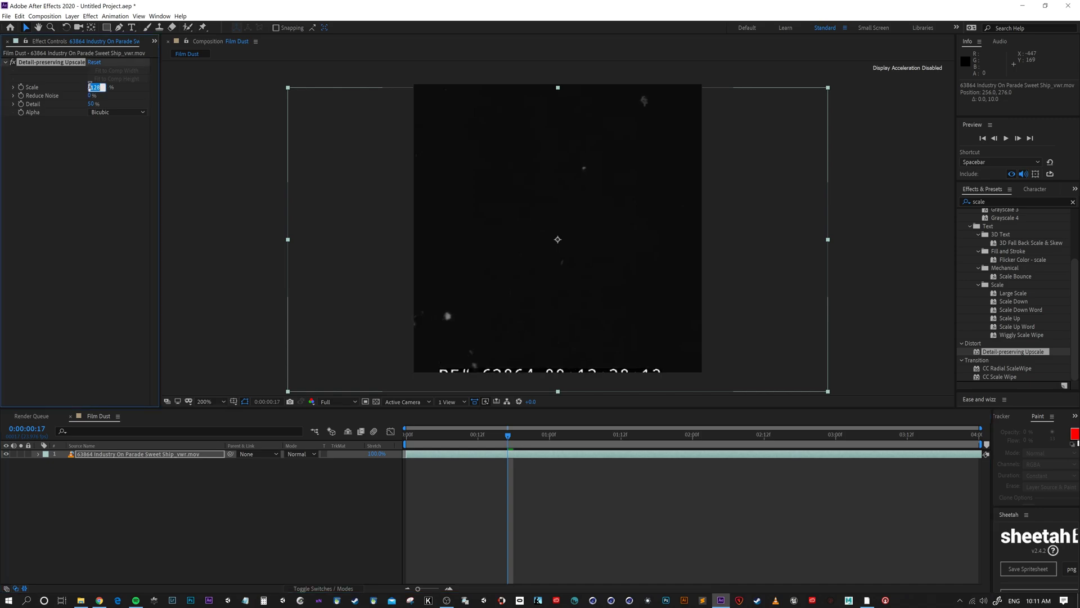
{"action": "key", "text": "Up"}
{"action": "key", "text": "Up"}
{"action": "key", "text": "Up"}
{"action": "left_click", "coordinate": [169, 461]}
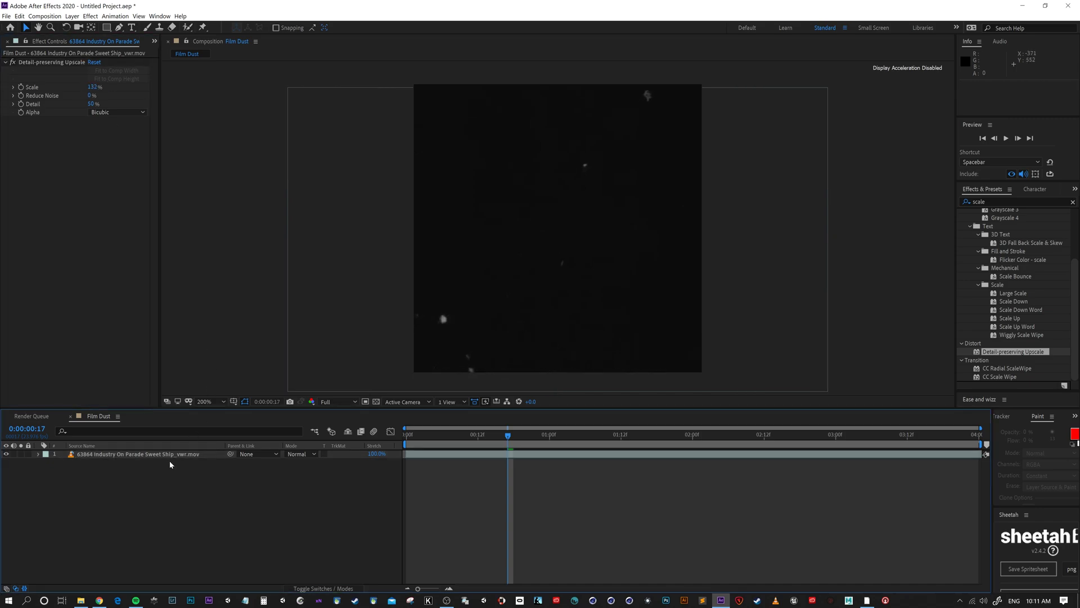
{"action": "key", "text": "space"}
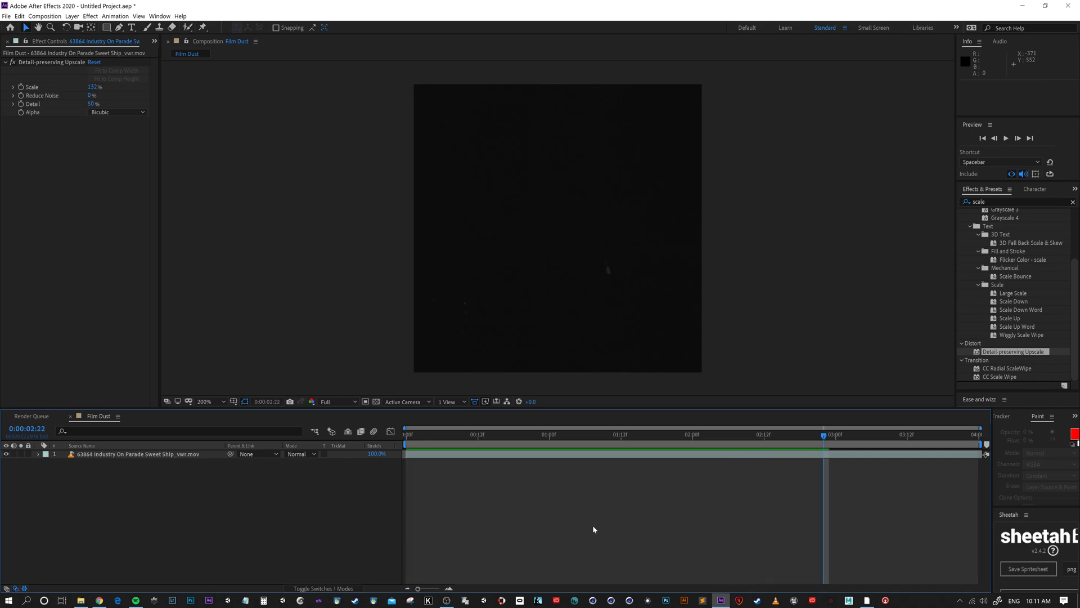
{"action": "key", "text": "space"}
{"action": "key", "text": "space"}
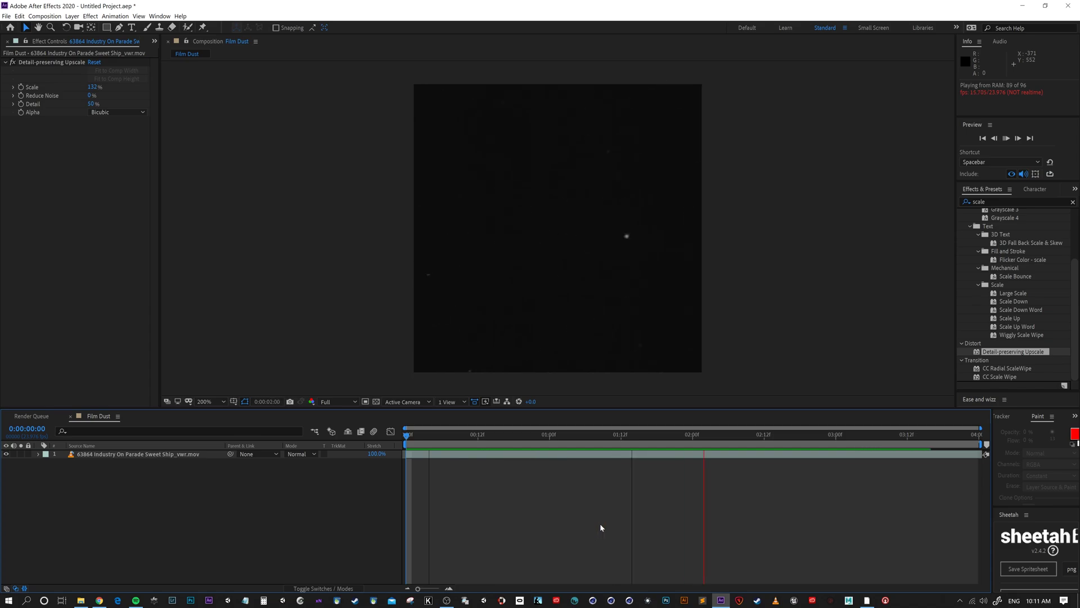
{"action": "key", "text": "space"}
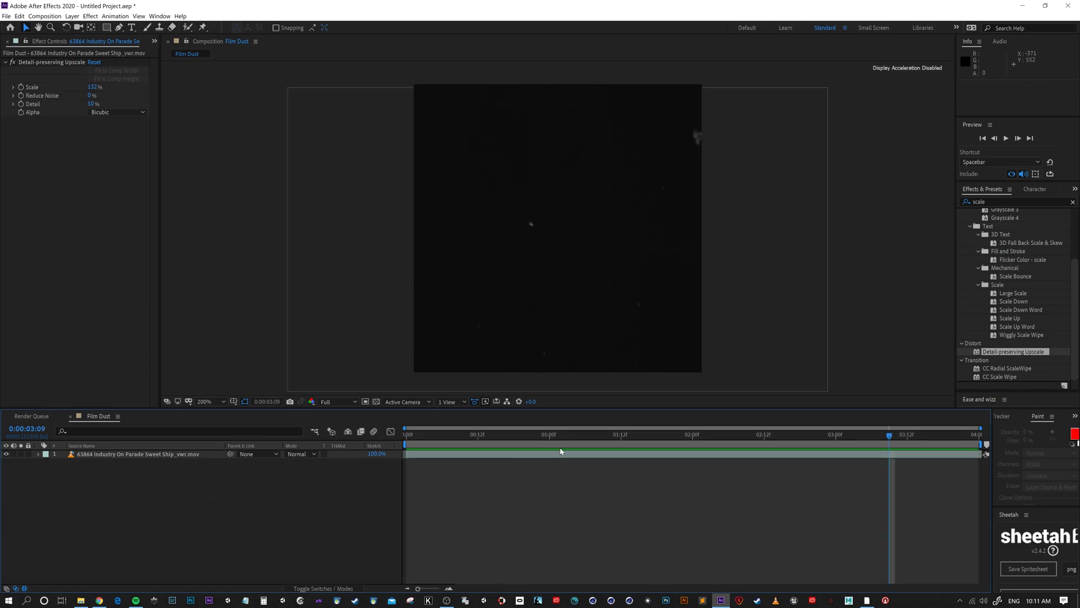
Step: Apply Levels to the dust footage with Input Black 13 and Input White 142
{"action": "left_click", "coordinate": [174, 455]}
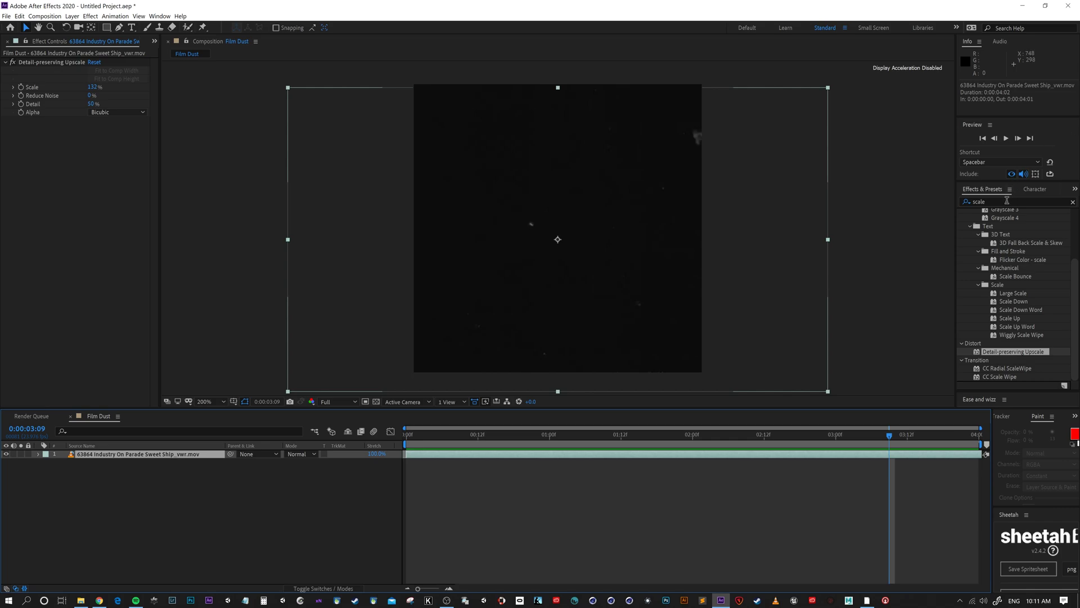
{"action": "left_click", "coordinate": [1007, 201]}
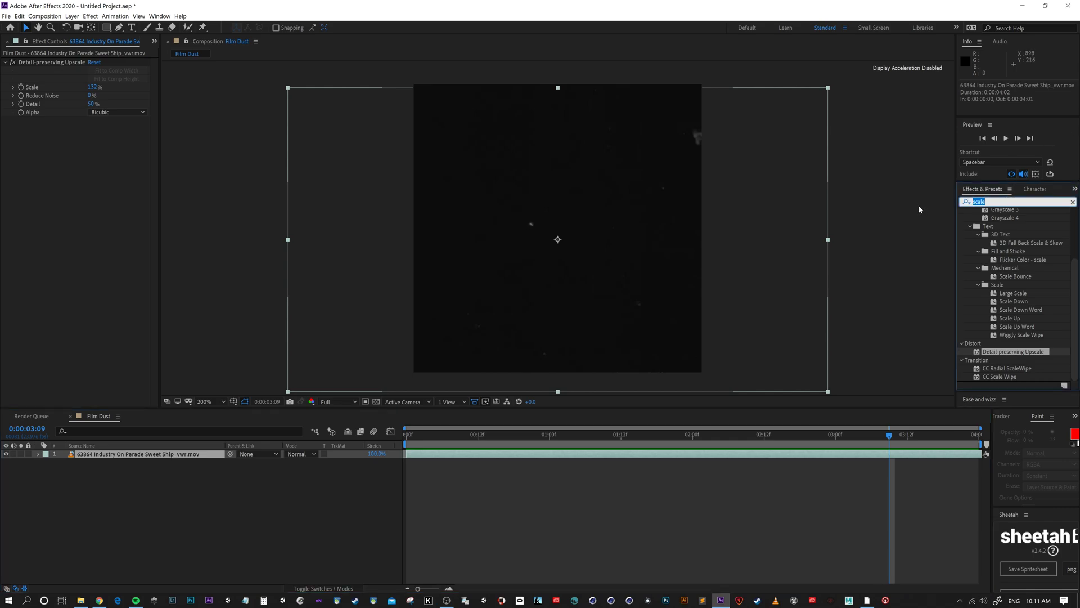
{"action": "type", "text": "level"}
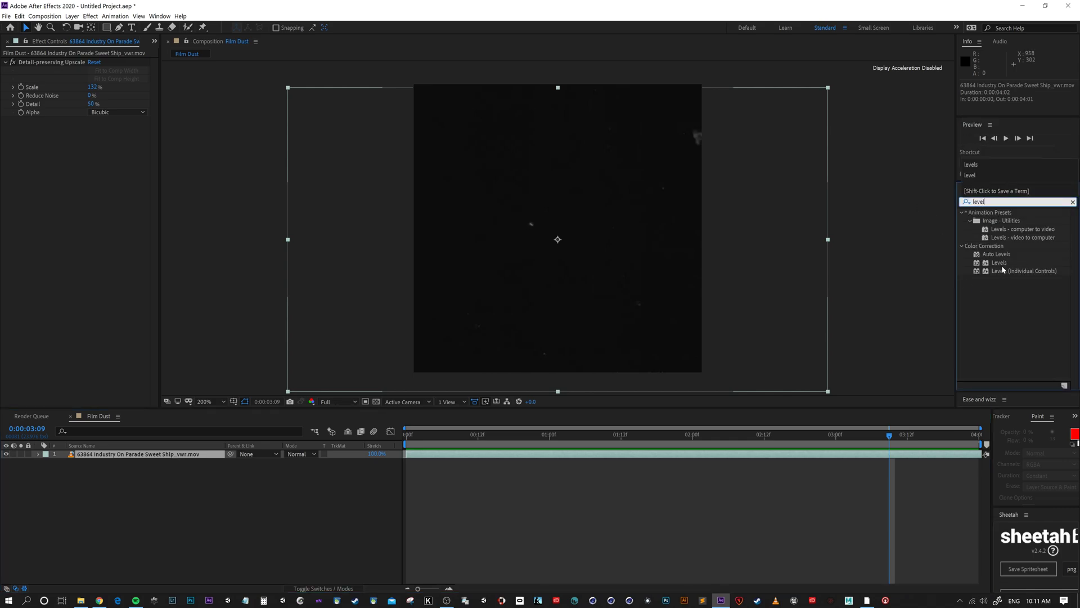
{"action": "left_click_drag", "start_coordinate": [999, 263], "coordinate": [142, 456]}
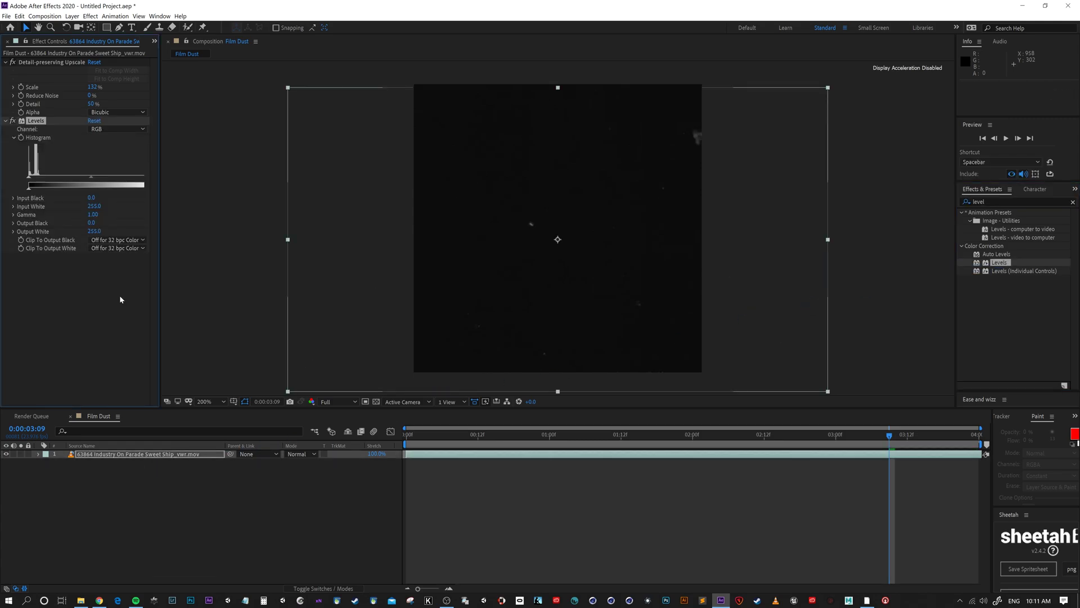
{"action": "left_click_drag", "start_coordinate": [30, 180], "coordinate": [33, 183]}
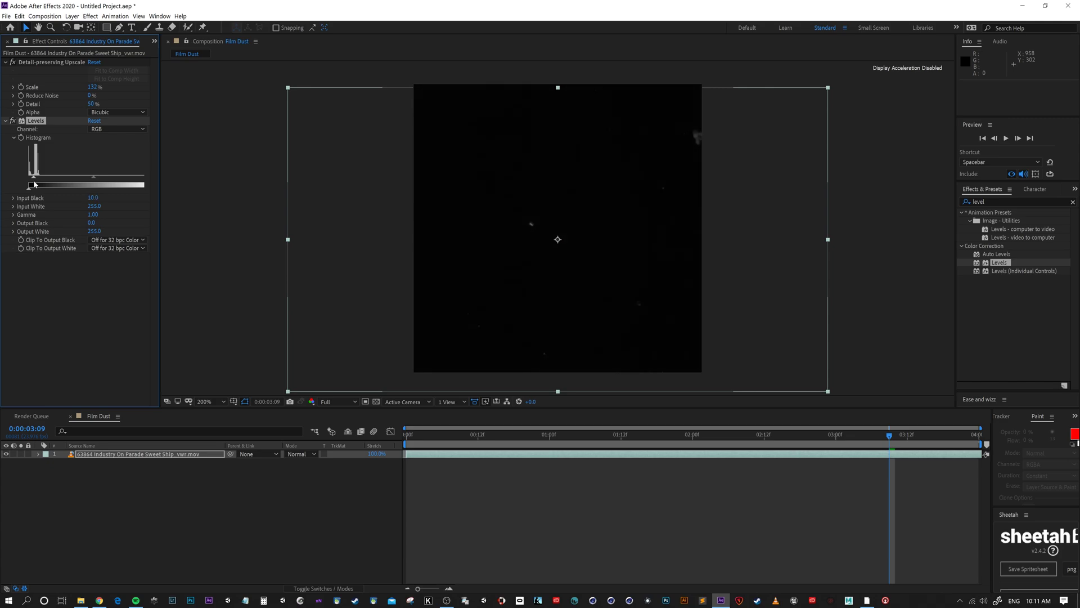
{"action": "left_click_drag", "start_coordinate": [117, 186], "coordinate": [95, 187]}
Step: Preview the leveled dust footage from an earlier frame
{"action": "left_click", "coordinate": [29, 258]}
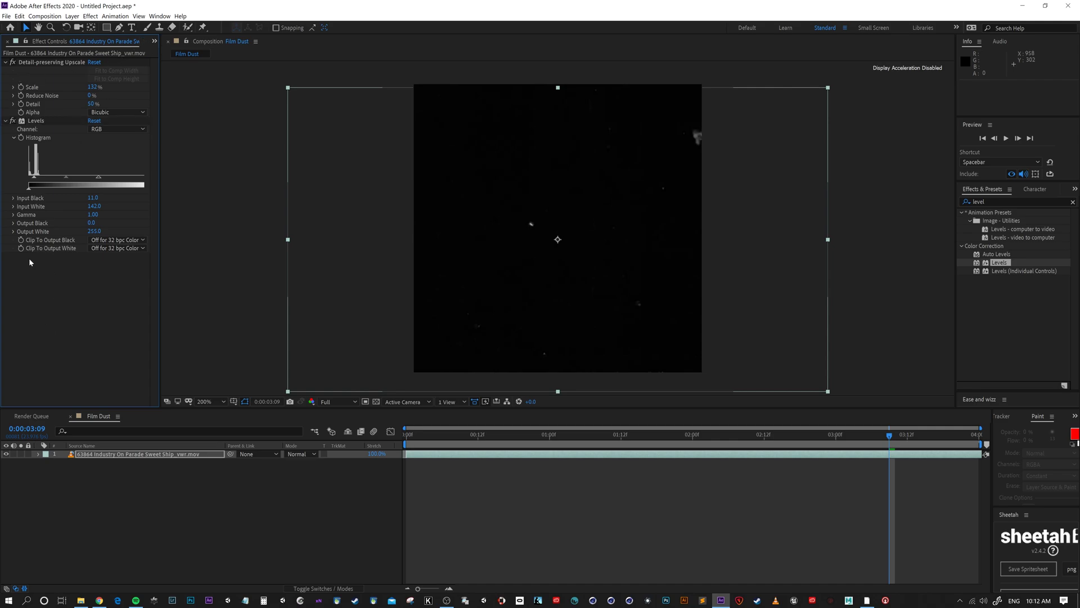
{"action": "left_click", "coordinate": [273, 504]}
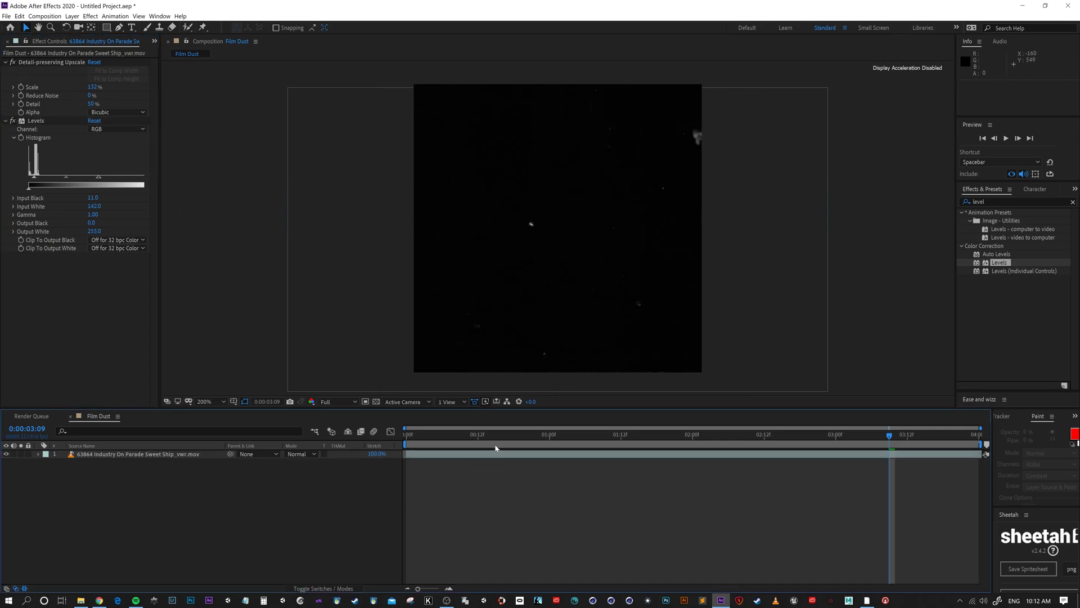
{"action": "left_click", "coordinate": [500, 447]}
{"action": "key", "text": "space"}
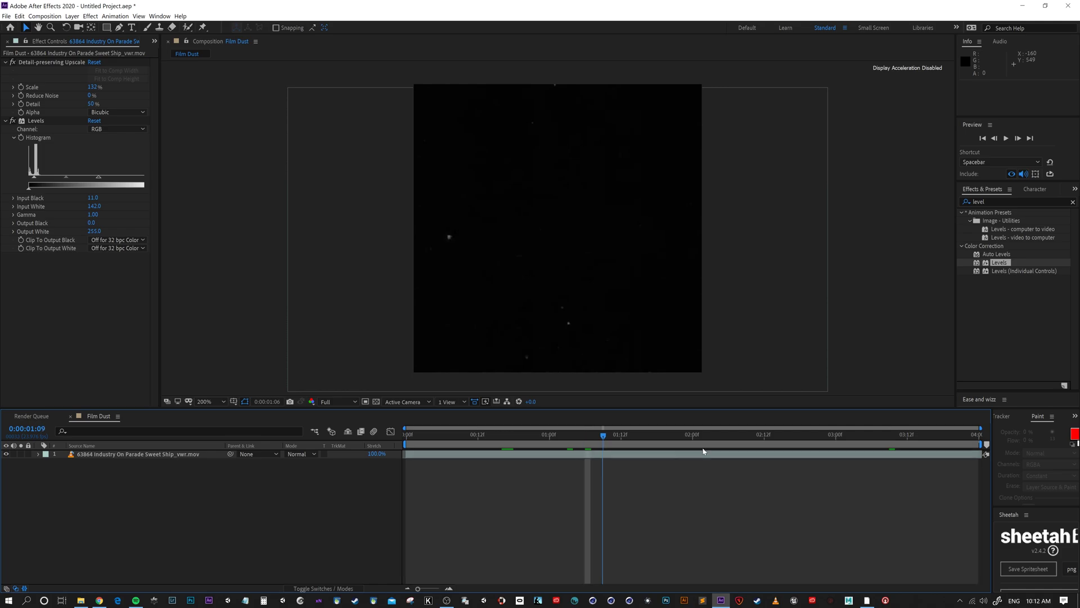
{"action": "left_click", "coordinate": [653, 454]}
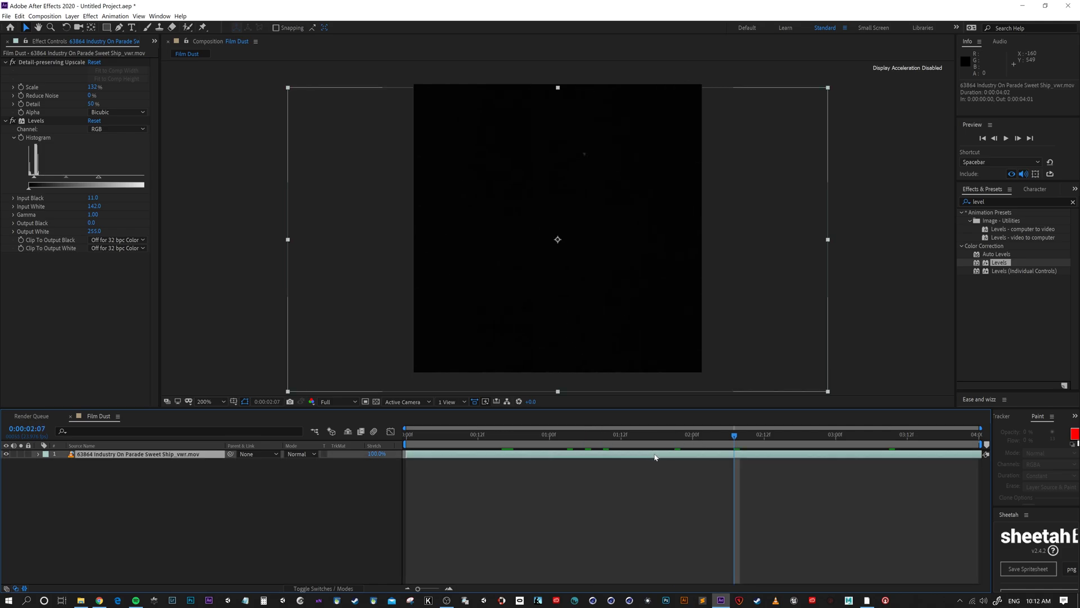
{"action": "left_click", "coordinate": [180, 524]}
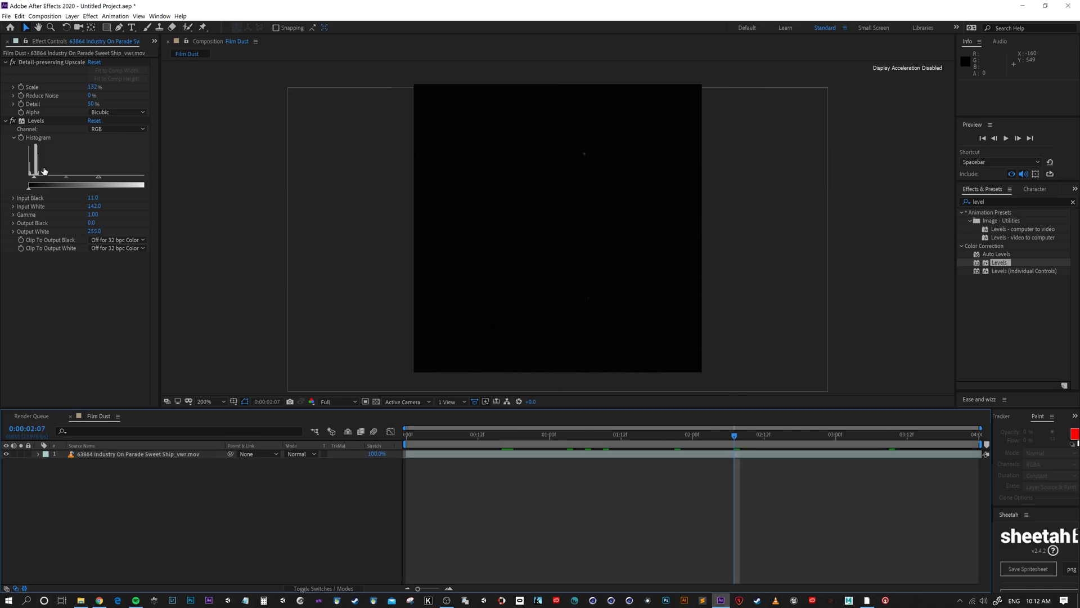
Step: Duplicate the dust layer and set the lower copy's track matte to Luma Matte
{"action": "left_click", "coordinate": [155, 42]}
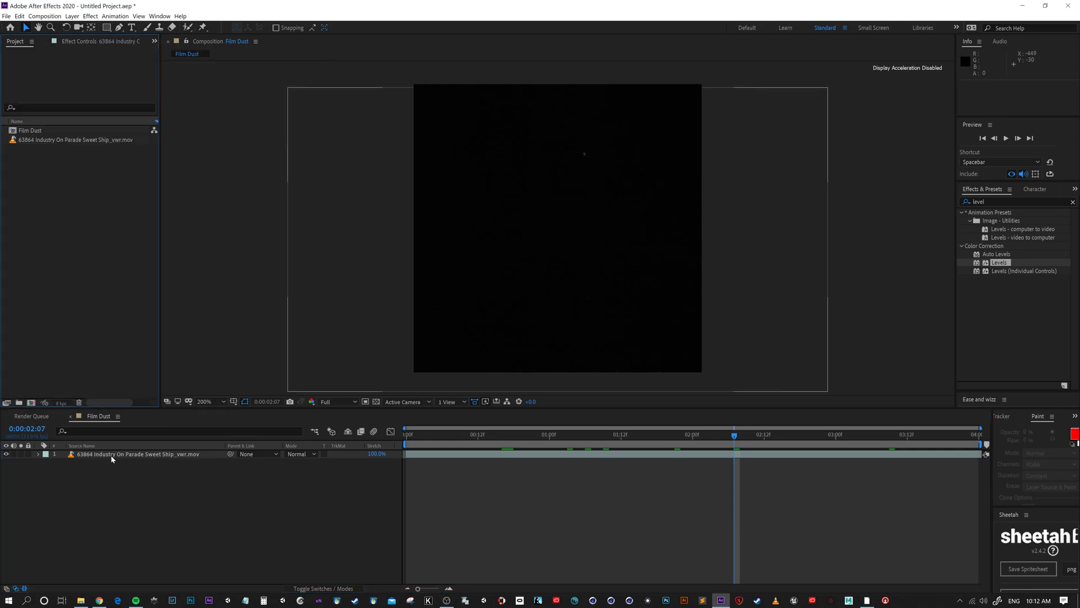
{"action": "left_click", "coordinate": [151, 455]}
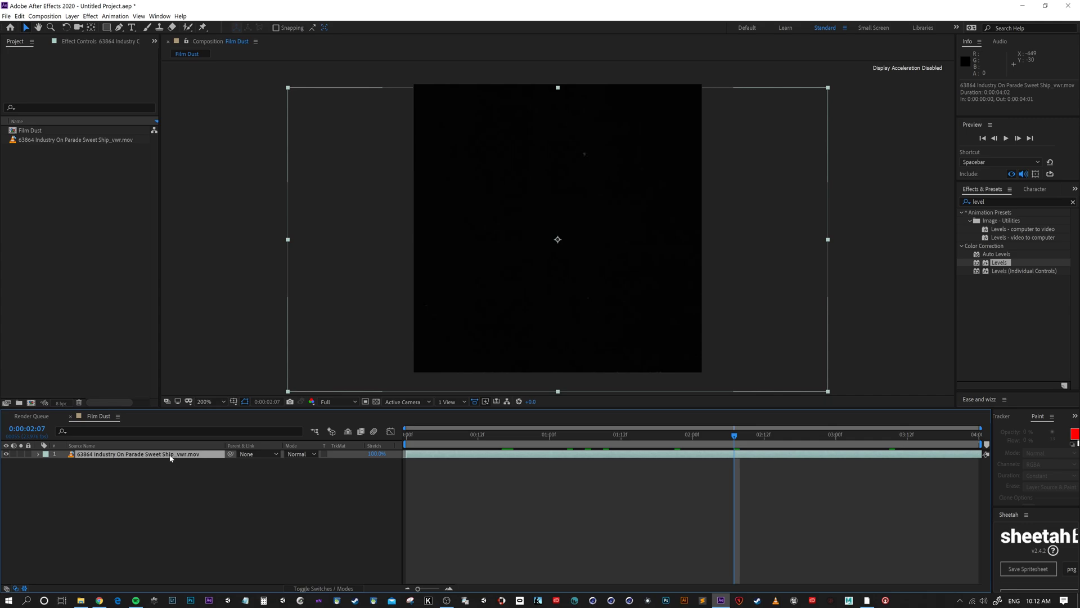
{"action": "key", "text": "ctrl+d"}
{"action": "left_click", "coordinate": [198, 463]}
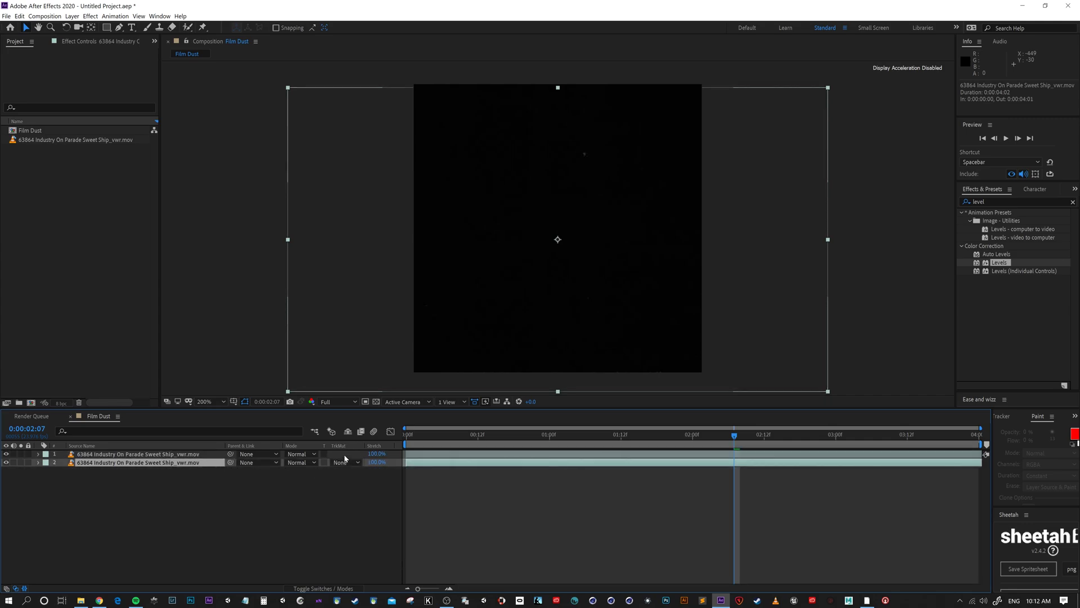
{"action": "left_click", "coordinate": [315, 588]}
{"action": "left_click", "coordinate": [315, 588]}
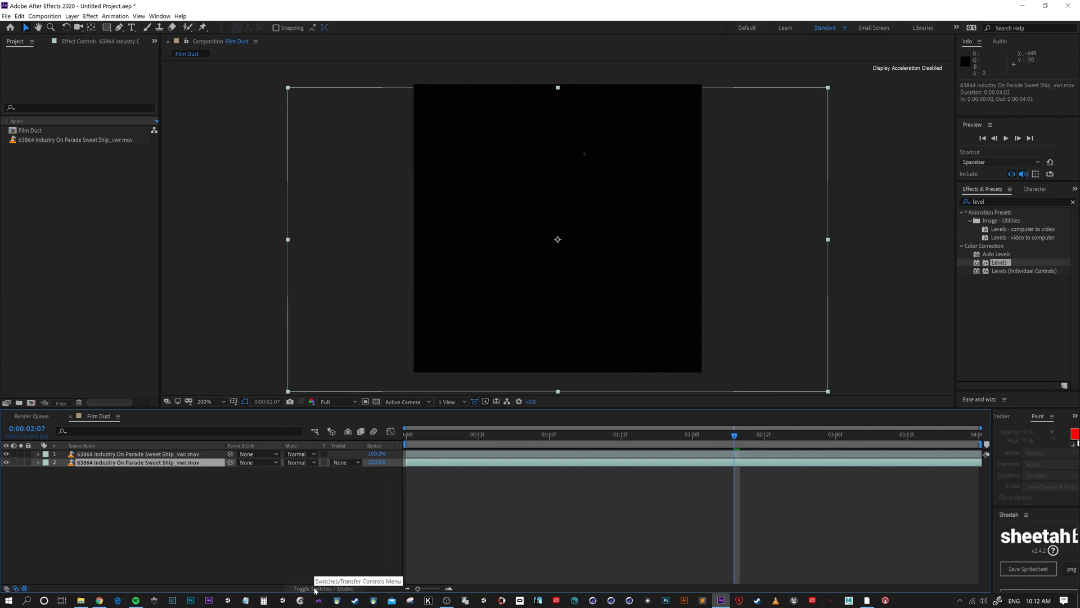
{"action": "left_click", "coordinate": [315, 589]}
{"action": "left_click", "coordinate": [315, 589]}
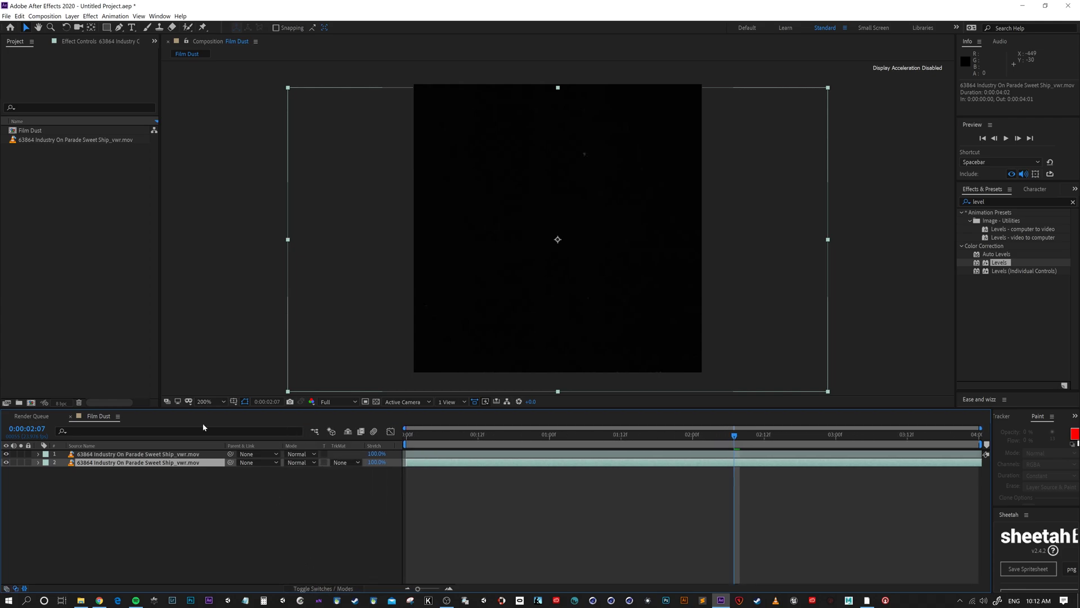
{"action": "left_click", "coordinate": [352, 463]}
{"action": "left_click", "coordinate": [367, 500]}
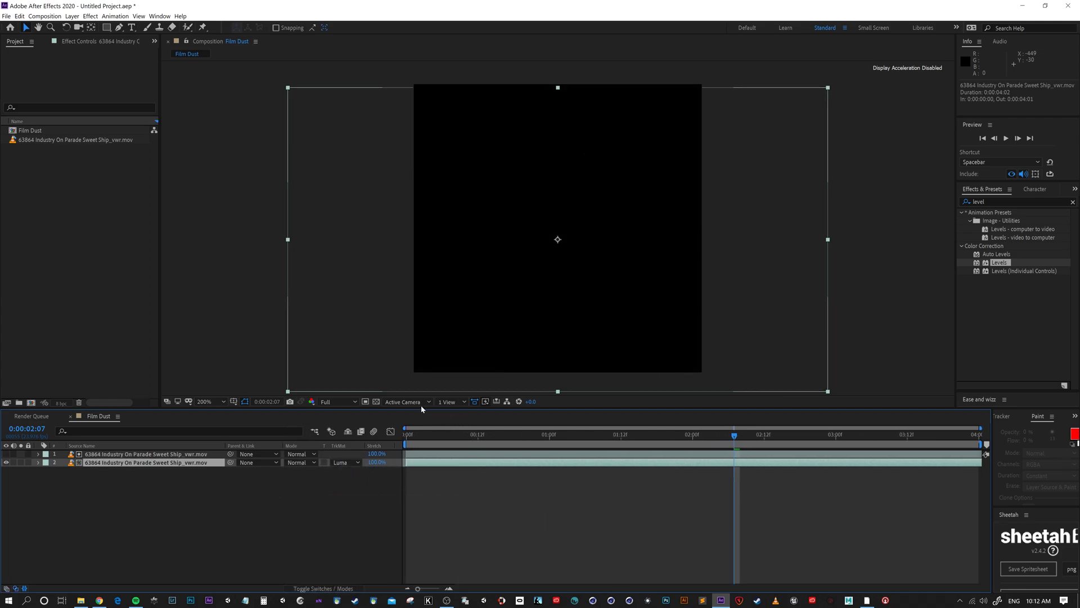
Step: Turn on the transparency grid, preview the matted specks, and park at 0:00:01:10
{"action": "left_click", "coordinate": [377, 402]}
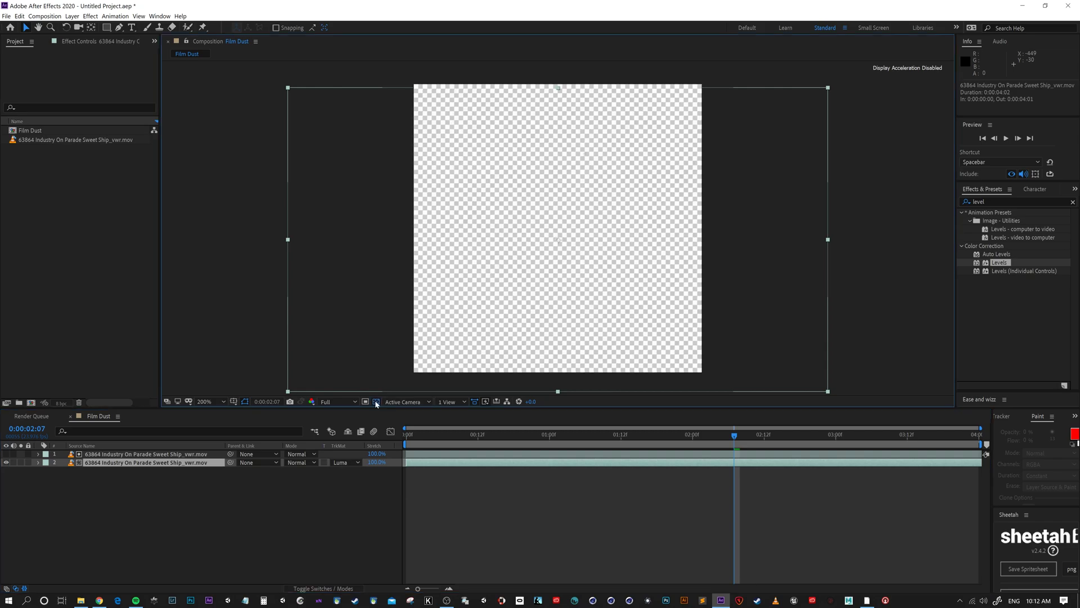
{"action": "left_click", "coordinate": [531, 434]}
{"action": "left_click_drag", "start_coordinate": [407, 435], "coordinate": [362, 441]}
{"action": "key", "text": "space"}
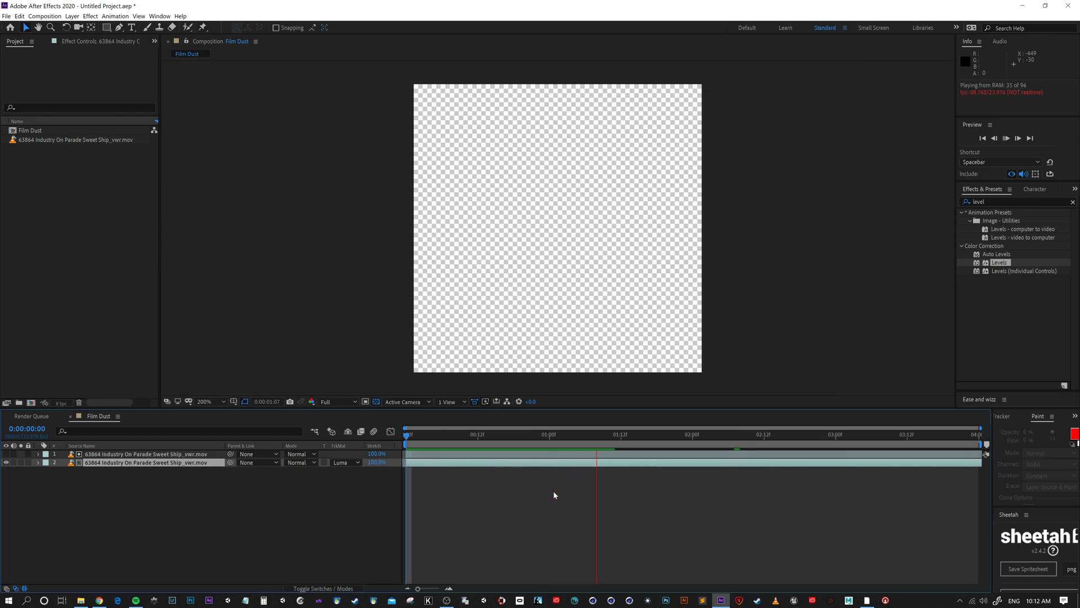
{"action": "left_click", "coordinate": [561, 436]}
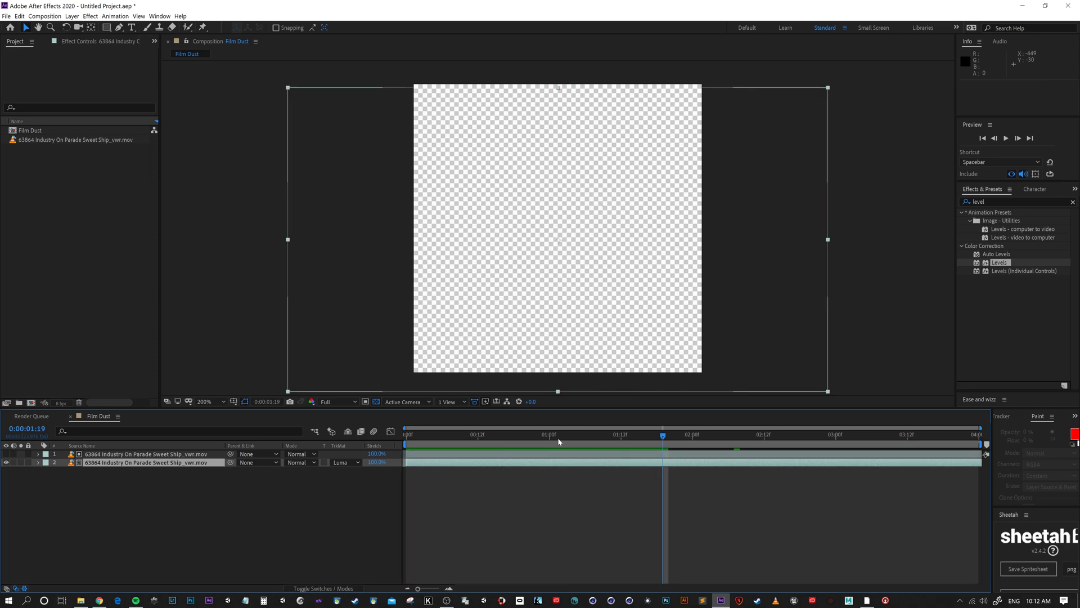
{"action": "left_click", "coordinate": [609, 439]}
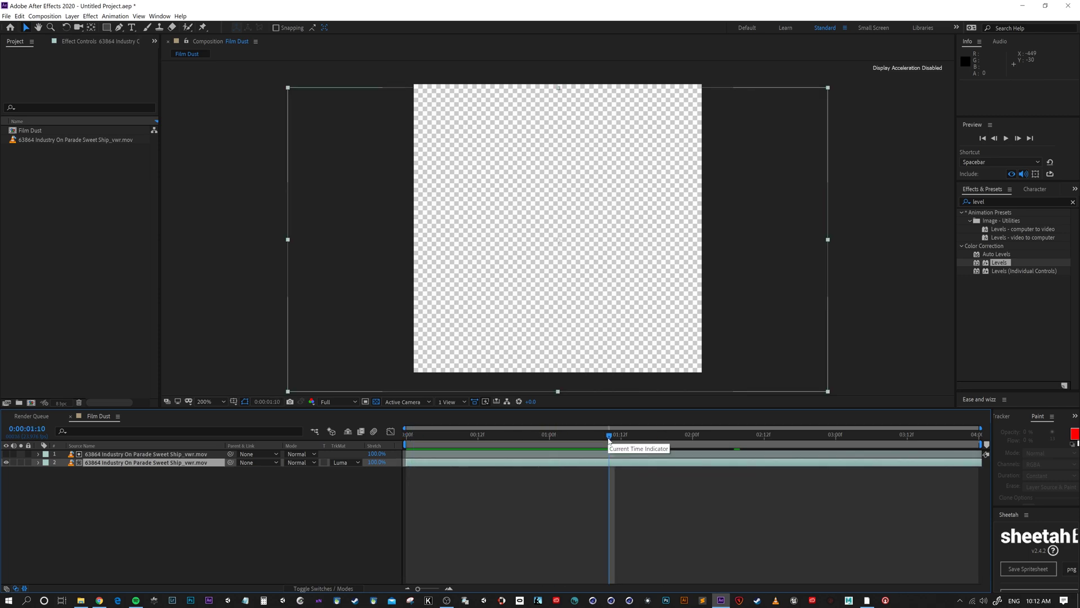
{"action": "left_click", "coordinate": [172, 524]}
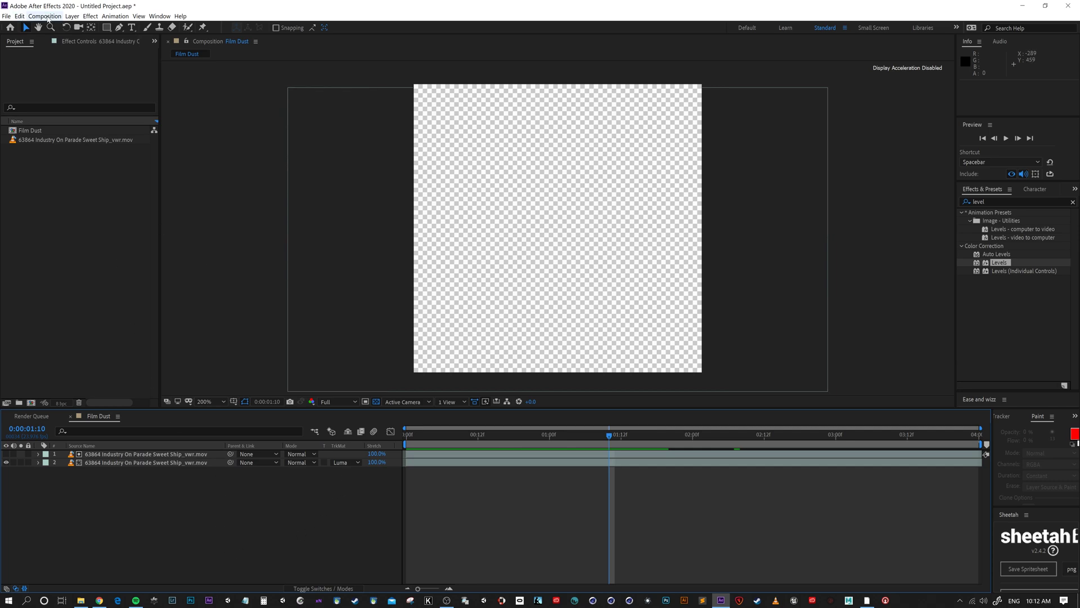
Step: Add Film Dust to the Render Queue with a PNG sequence, RGB+Alpha output module
{"action": "left_click", "coordinate": [45, 16]}
{"action": "left_click", "coordinate": [62, 85]}
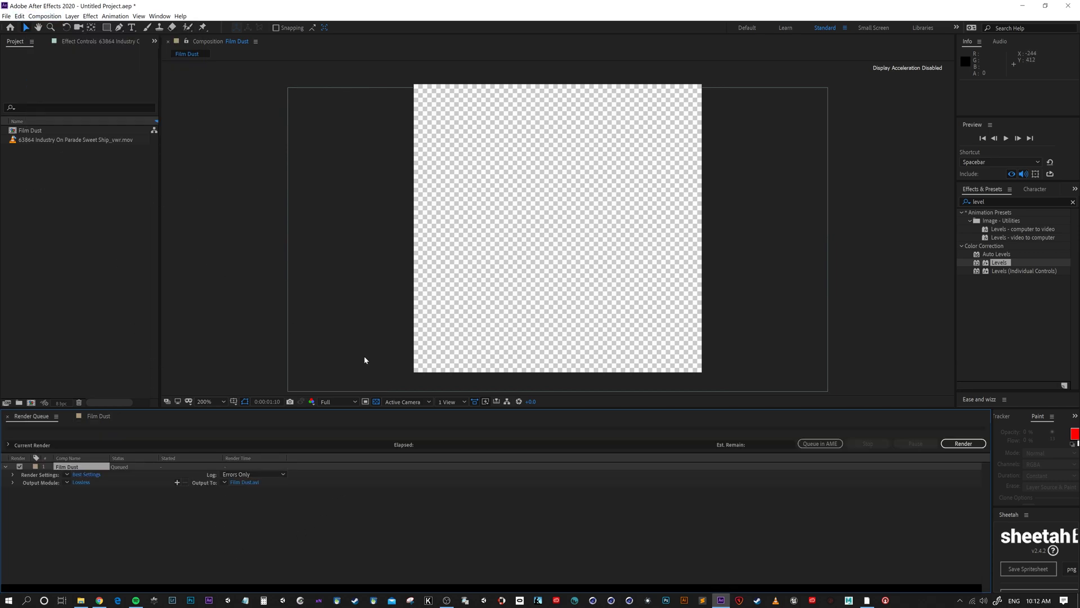
{"action": "left_click", "coordinate": [67, 484]}
{"action": "left_click", "coordinate": [90, 369]}
{"action": "left_click", "coordinate": [84, 482]}
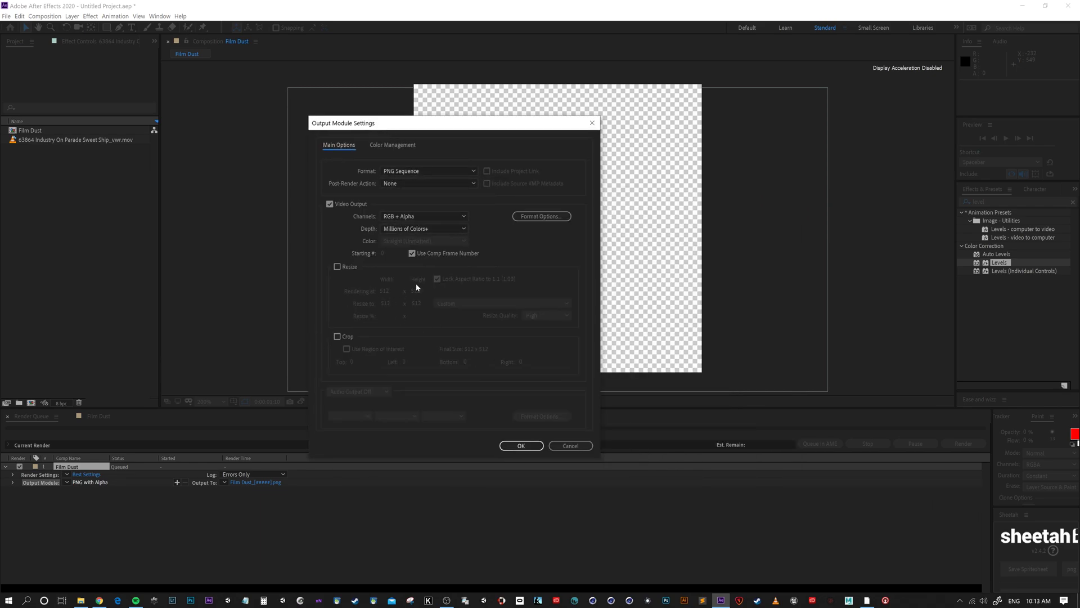
{"action": "left_click", "coordinate": [521, 445]}
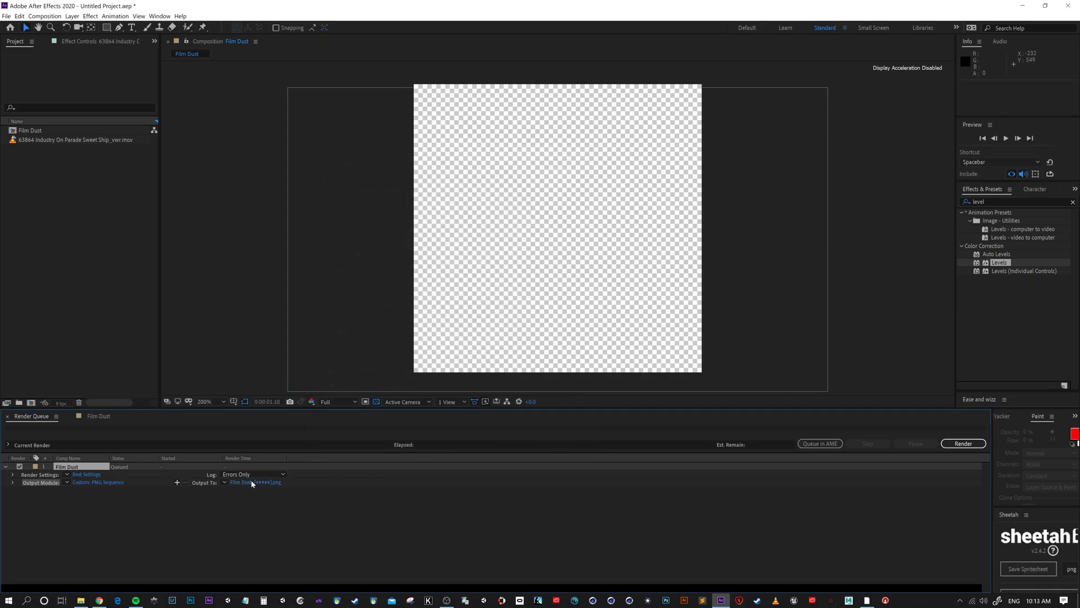
Step: Save the output into a Film Dust subfolder and start the render
{"action": "left_click", "coordinate": [253, 483]}
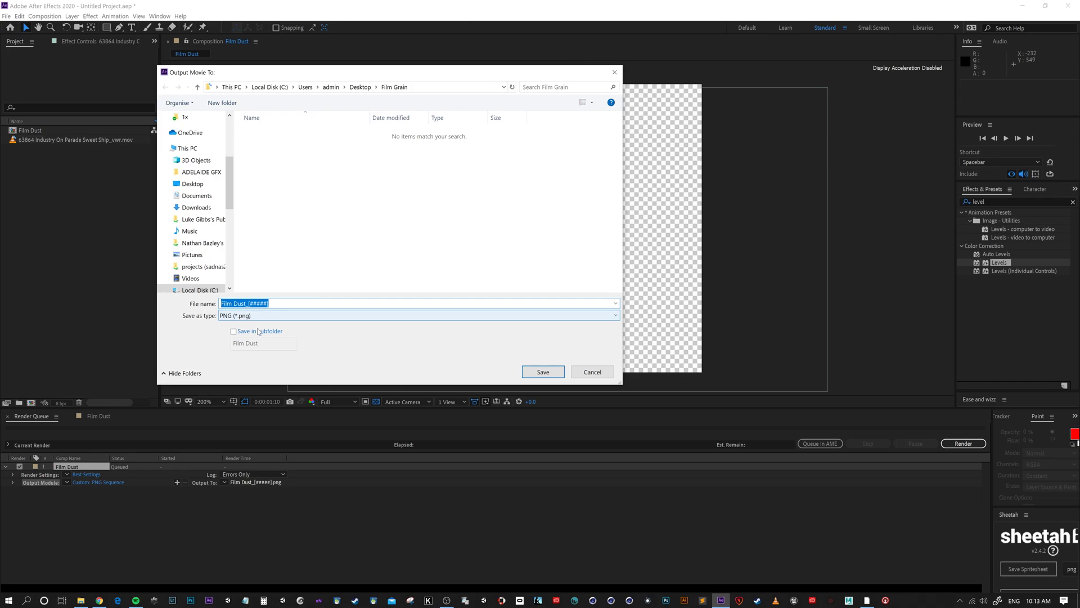
{"action": "left_click", "coordinate": [262, 336]}
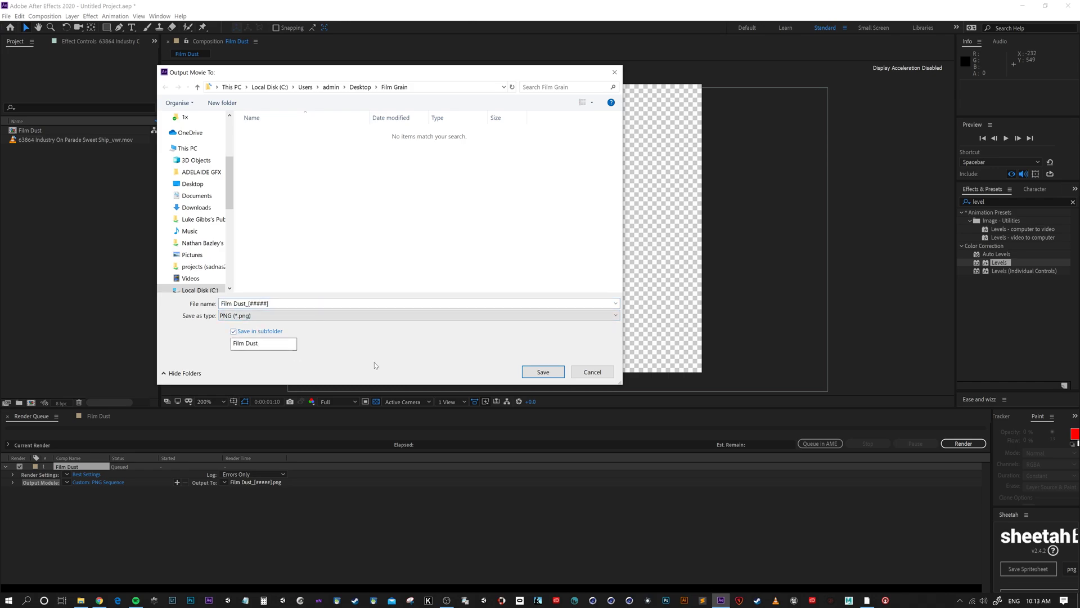
{"action": "left_click", "coordinate": [543, 373]}
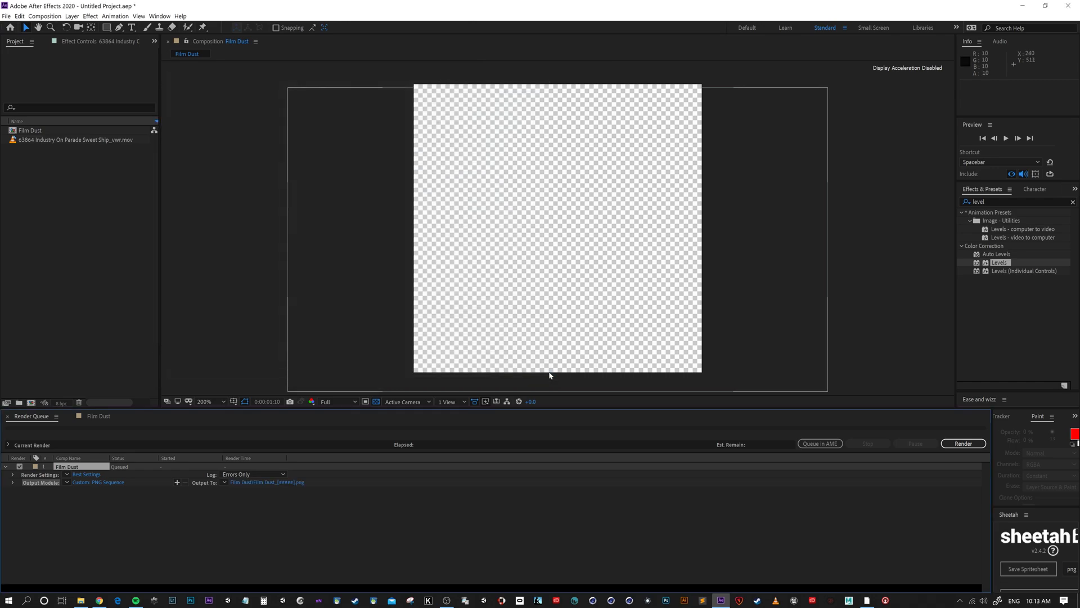
{"action": "left_click", "coordinate": [966, 446]}
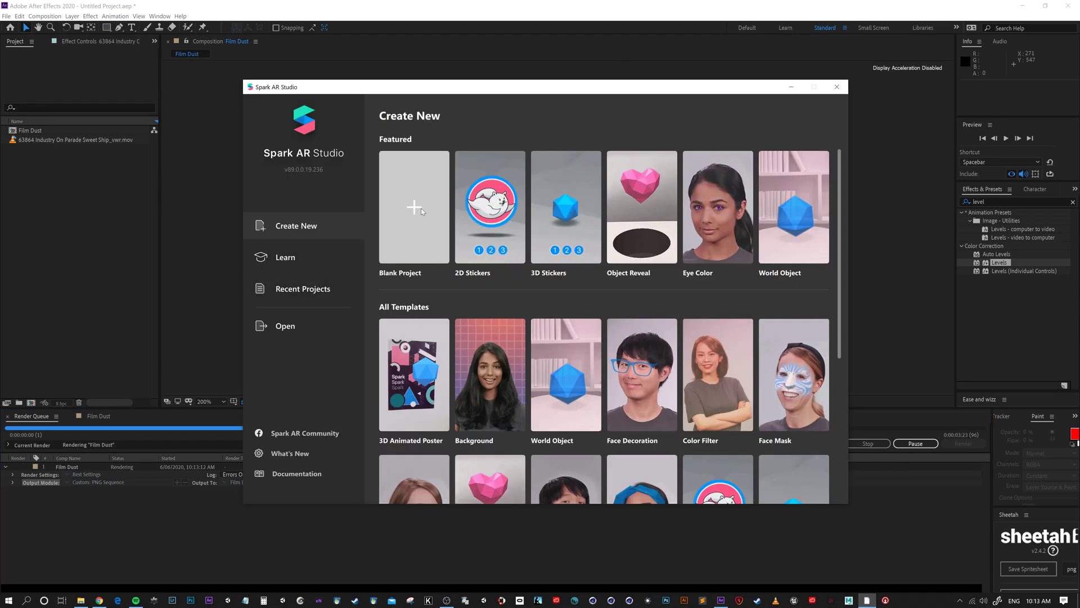
Step: Create a blank Spark AR Studio project and maximize its window
{"action": "left_click", "coordinate": [421, 211]}
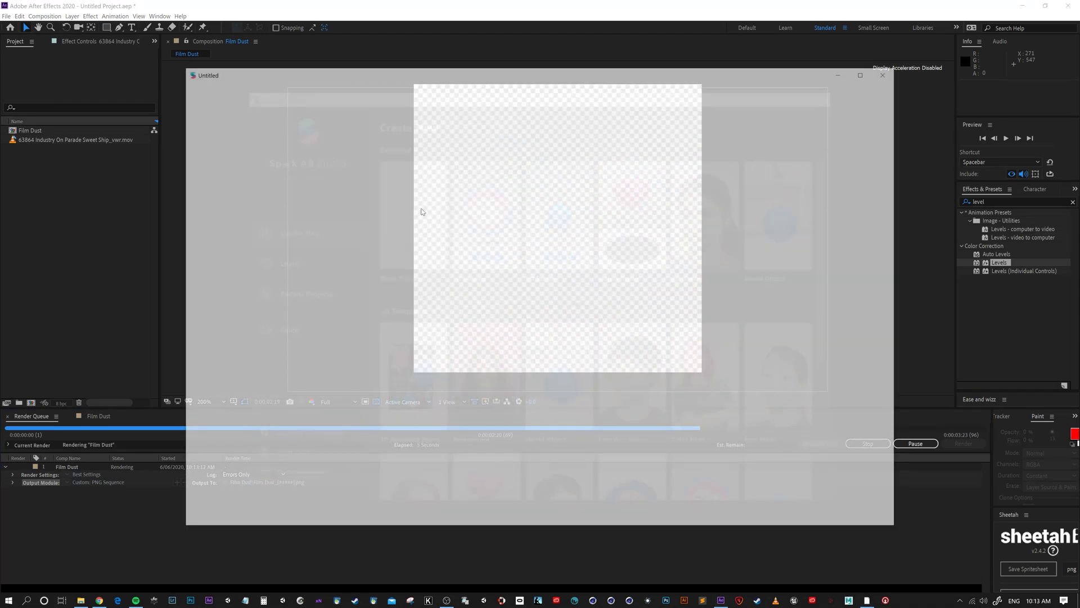
{"action": "left_click_drag", "start_coordinate": [632, 67], "coordinate": [521, 48]}
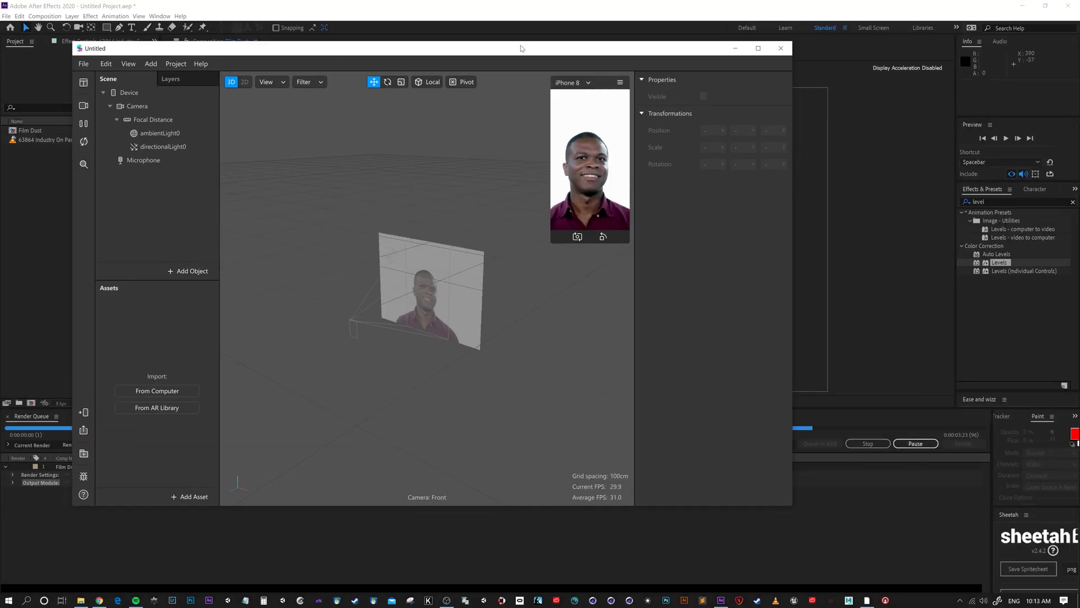
{"action": "double_click", "coordinate": [521, 48]}
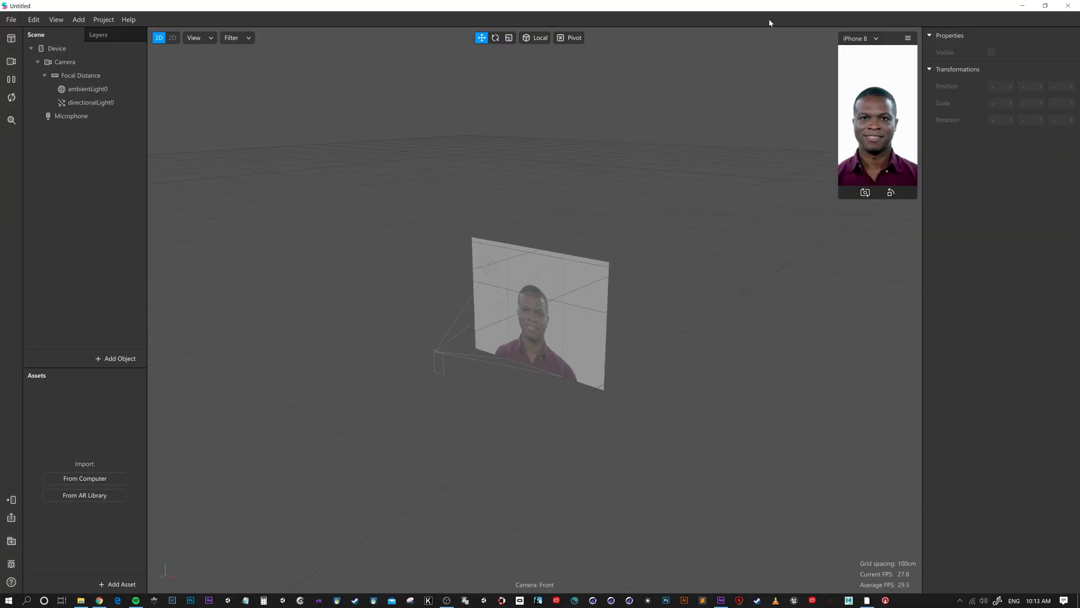
Step: Add an Animation Sequence asset and name it 'Film Dust'
{"action": "left_click", "coordinate": [112, 583]}
{"action": "left_click", "coordinate": [170, 509]}
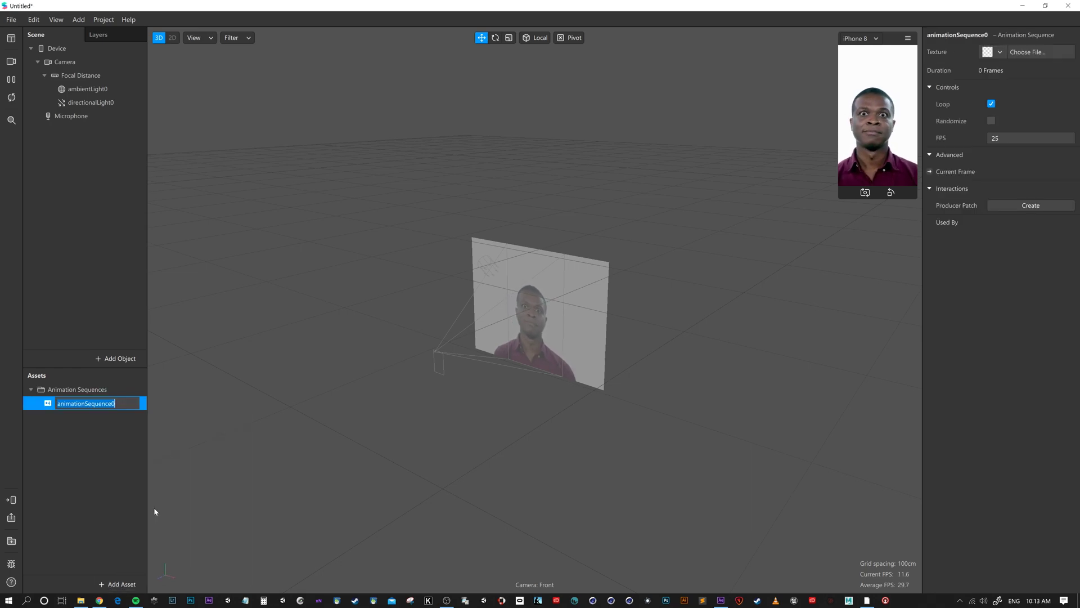
{"action": "type", "text": "Fil"}
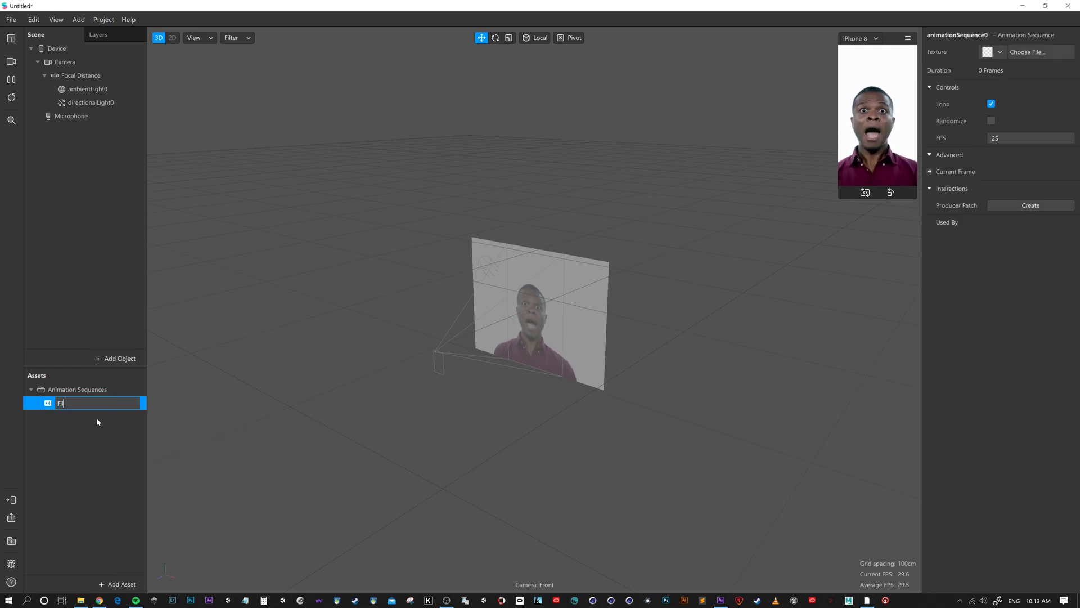
{"action": "type", "text": "m Dust"}
{"action": "key", "text": "Return"}
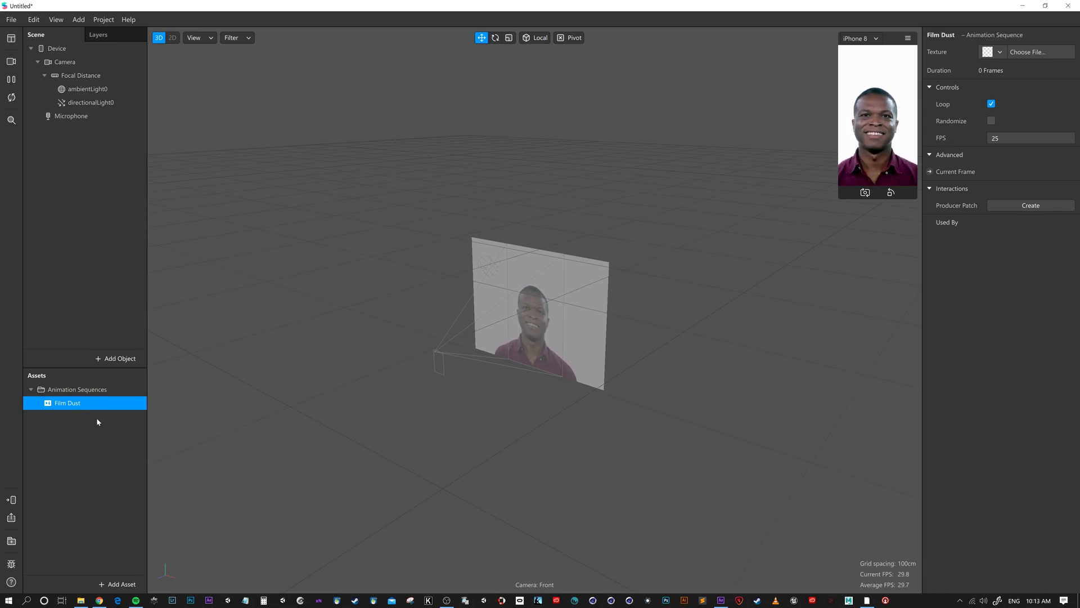
Step: Import all 96 Film Dust frames as the sequence's new image texture, then enlarge the simulator preview
{"action": "left_click", "coordinate": [1002, 53]}
{"action": "left_click", "coordinate": [1013, 72]}
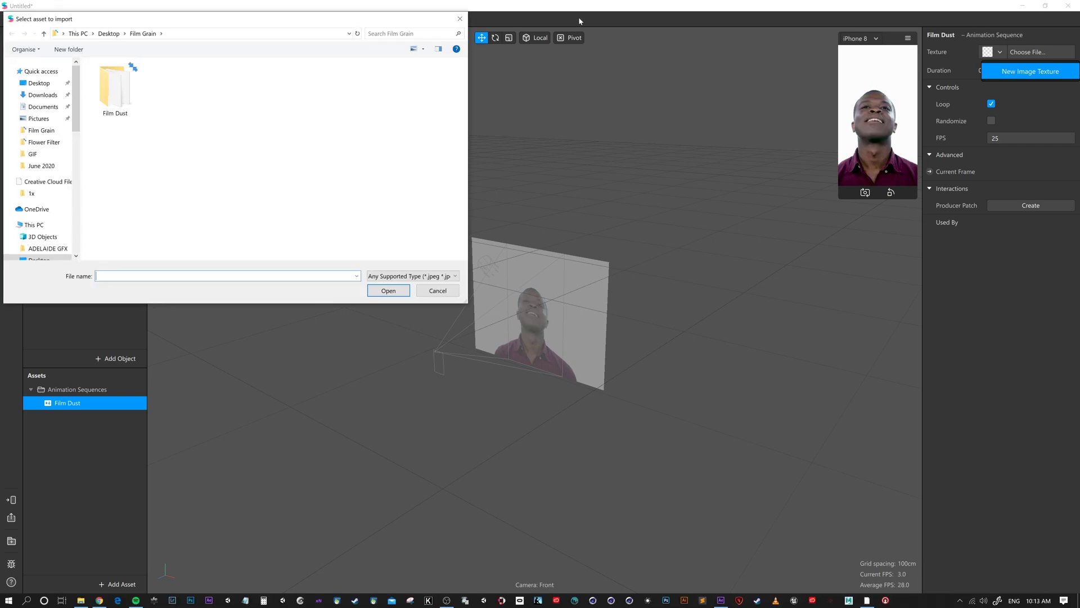
{"action": "double_click", "coordinate": [116, 92]}
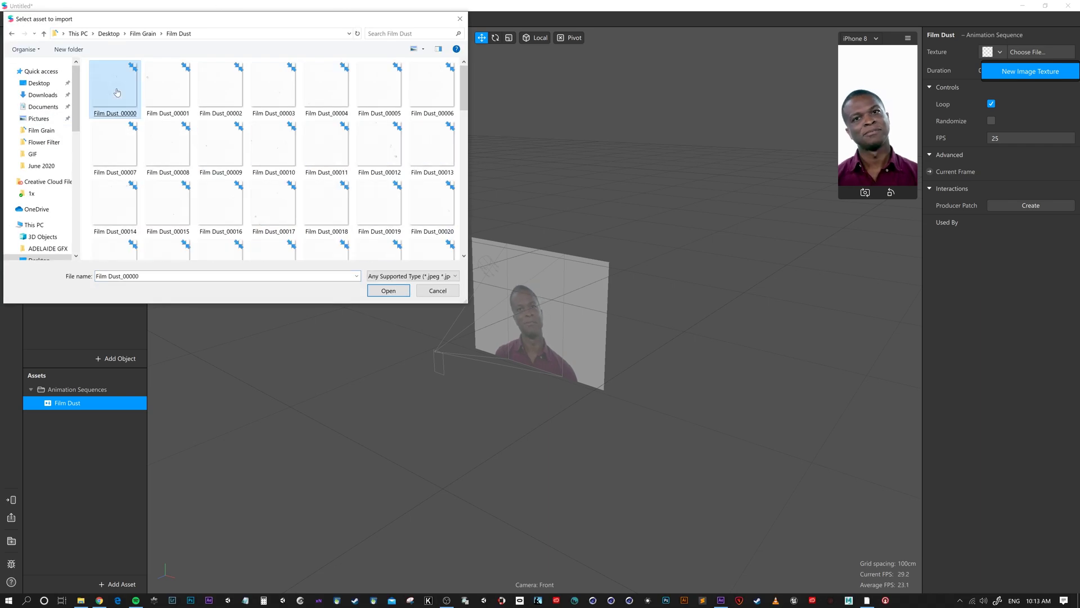
{"action": "key", "text": "ctrl+a"}
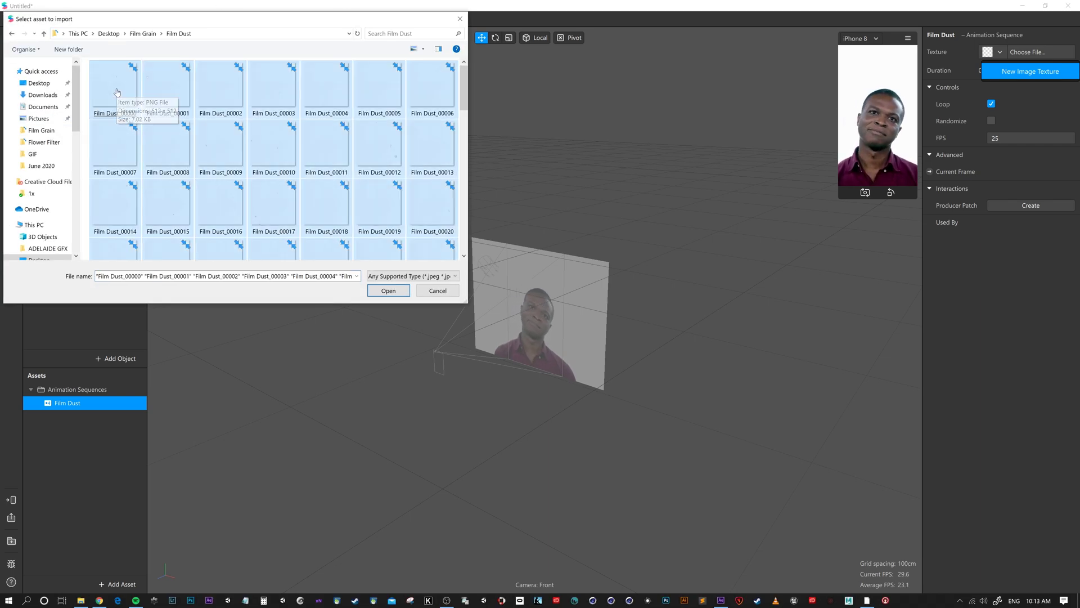
{"action": "left_click", "coordinate": [395, 290]}
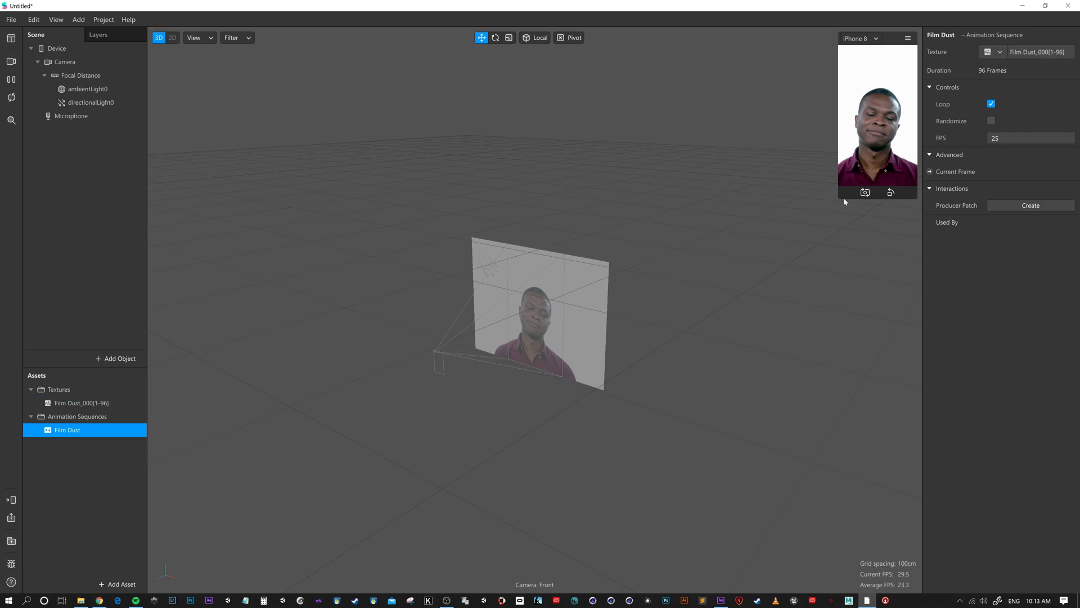
{"action": "left_click_drag", "start_coordinate": [844, 202], "coordinate": [692, 458]}
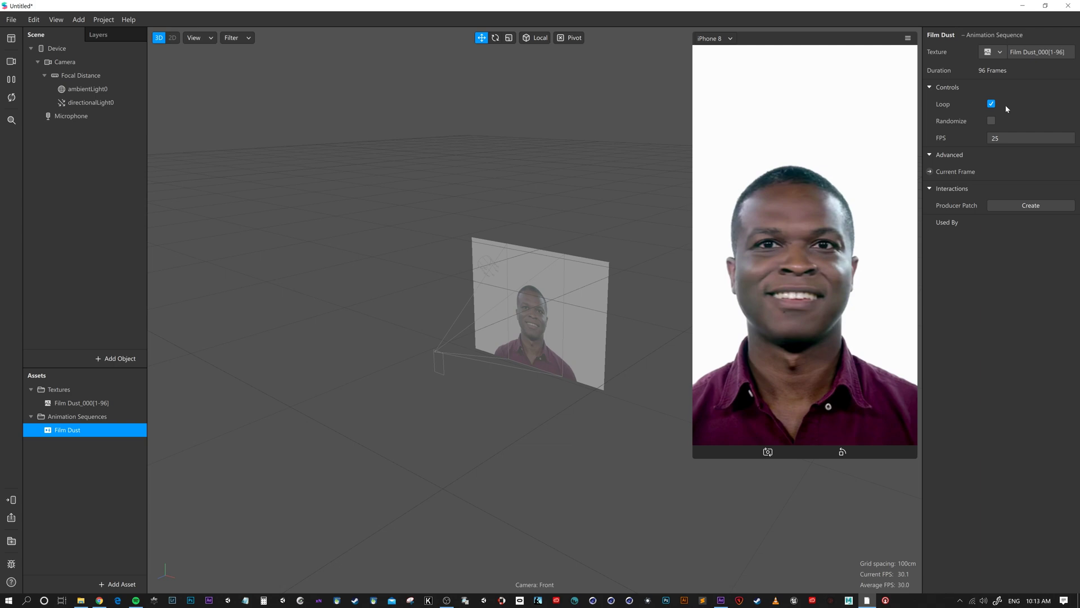
Step: Add a canvas rectangle stretched to full screen width and filling the screen height
{"action": "left_click", "coordinate": [115, 359]}
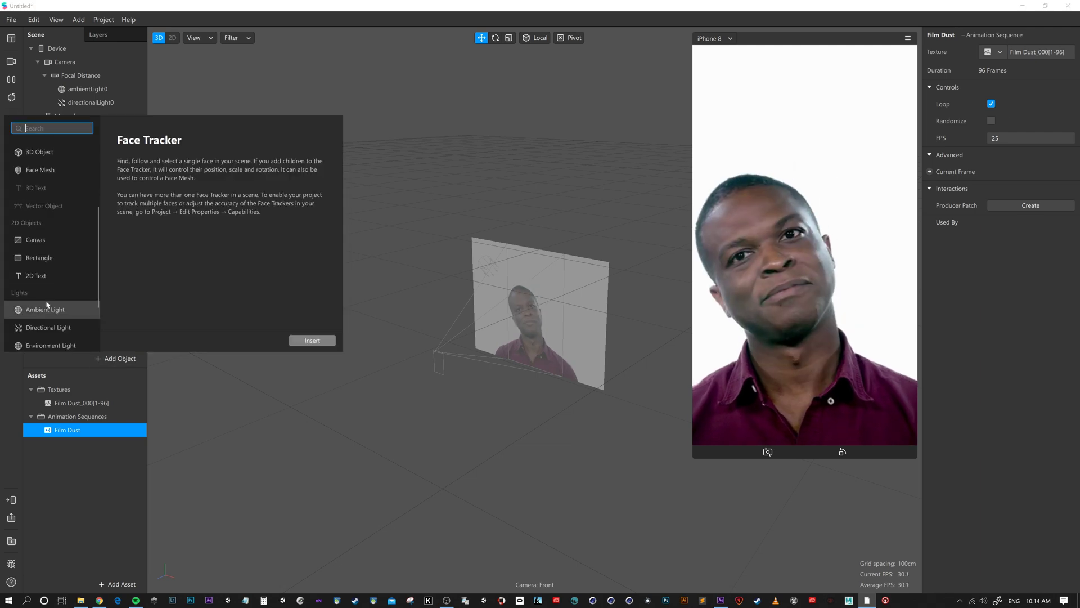
{"action": "left_click", "coordinate": [309, 341]}
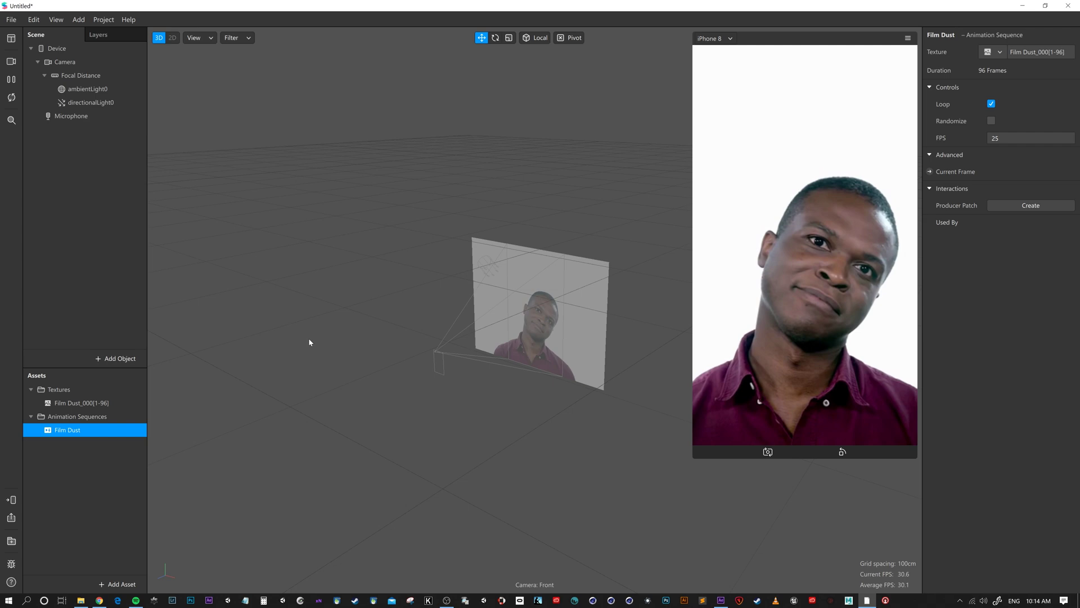
{"action": "left_click_drag", "start_coordinate": [1007, 101], "coordinate": [1025, 116]}
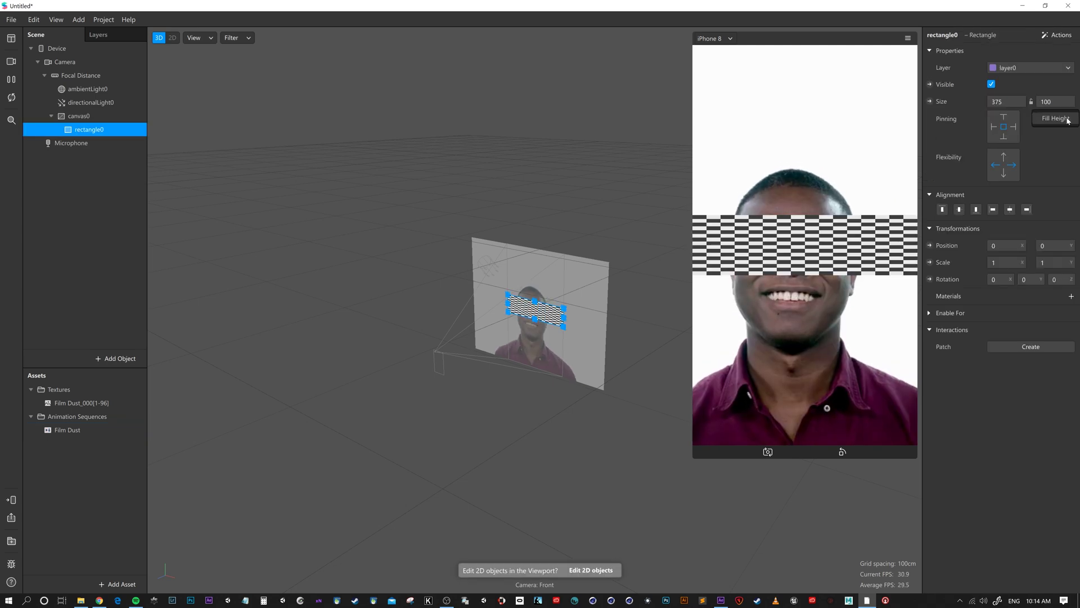
{"action": "left_click", "coordinate": [1067, 119]}
Step: Give the rectangle a new material with the Film Dust animation as its Diffuse texture
{"action": "left_click", "coordinate": [1071, 297]}
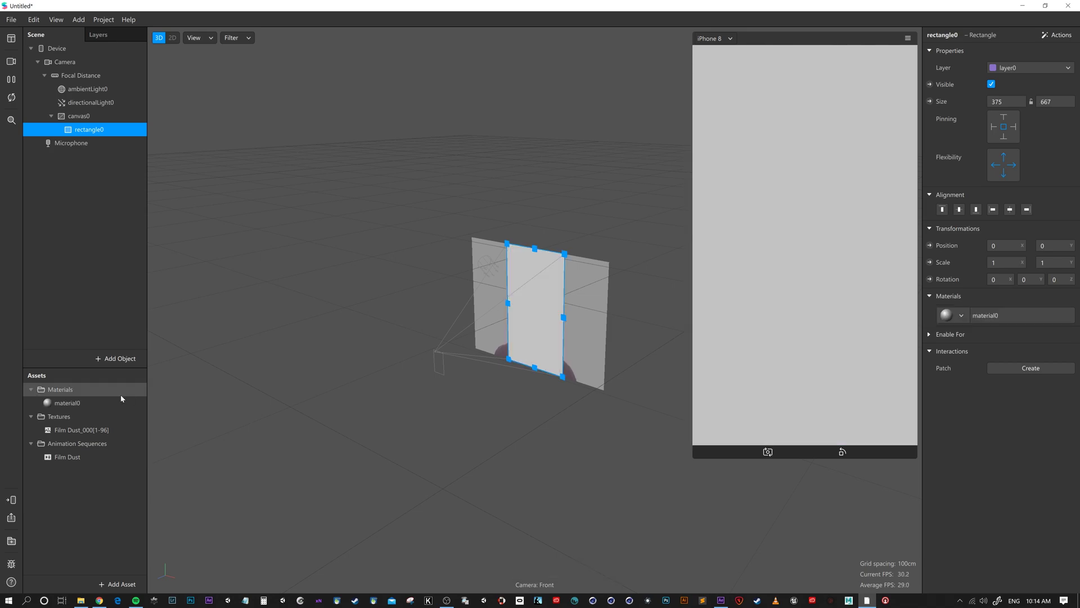
{"action": "left_click", "coordinate": [73, 408]}
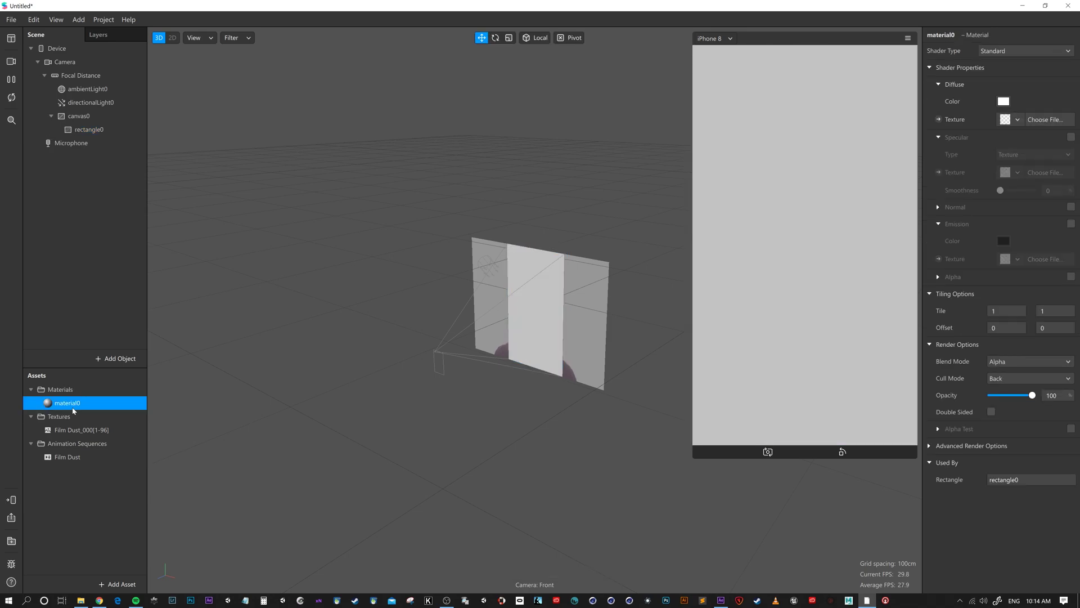
{"action": "left_click", "coordinate": [1018, 120]}
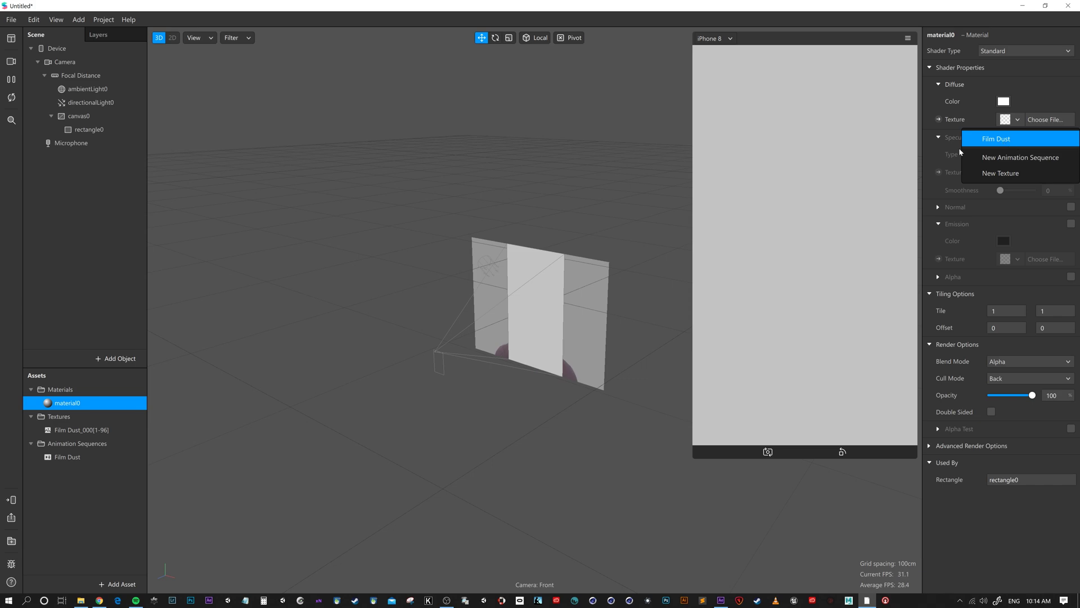
{"action": "left_click", "coordinate": [1007, 144]}
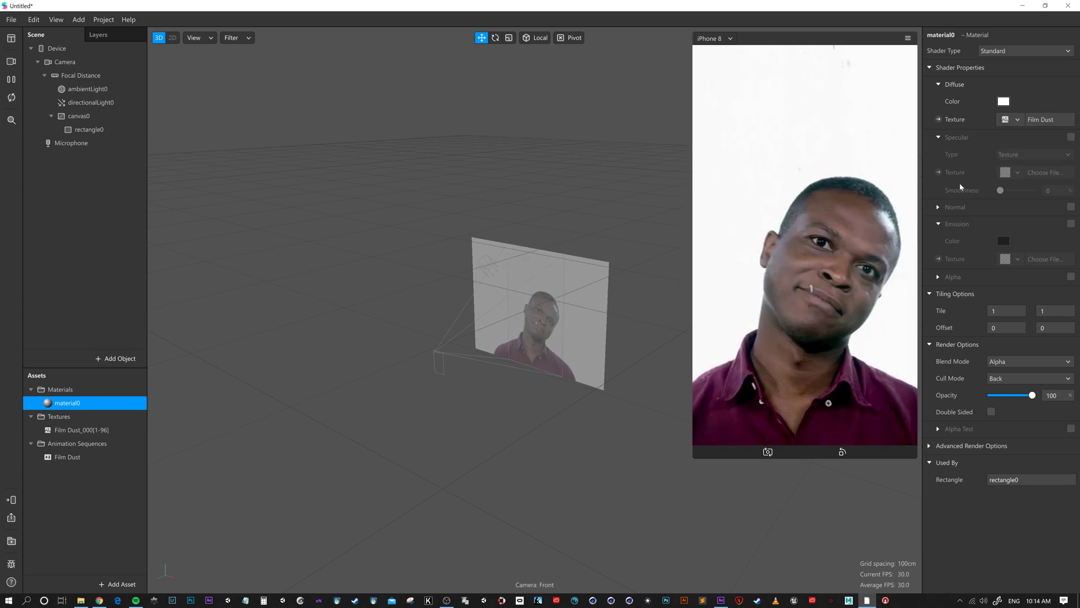